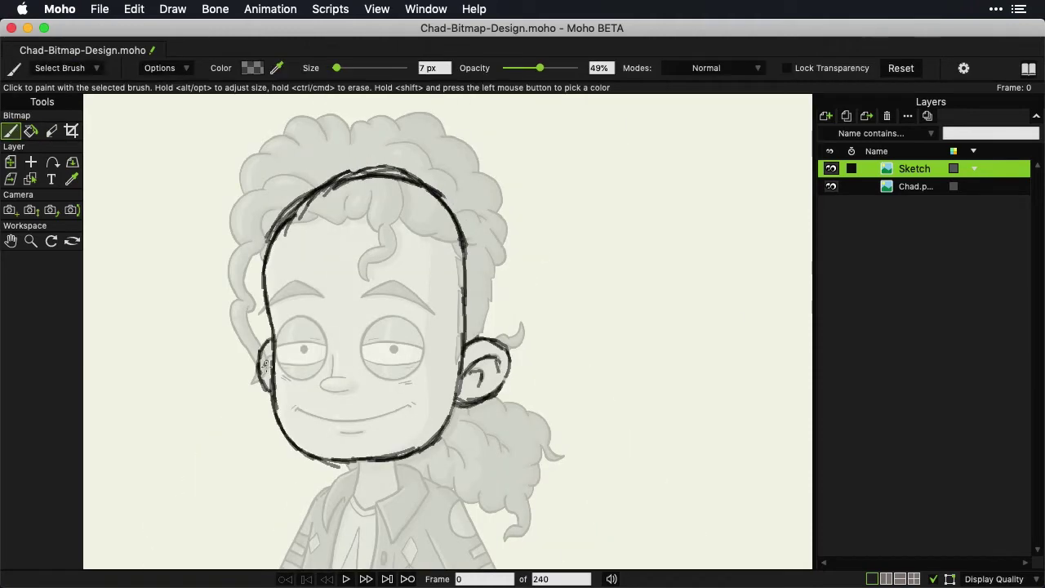
Sketch construction lines, then draw the head's left outline and hair strokes with the bitmap brush.
left_click_drag(336, 237, 336, 465)
left_click_drag(237, 352, 445, 353)
key("ctrl+z")
key("ctrl+z")
left_click_drag(310, 139, 245, 383)
left_click_drag(350, 277, 461, 184)
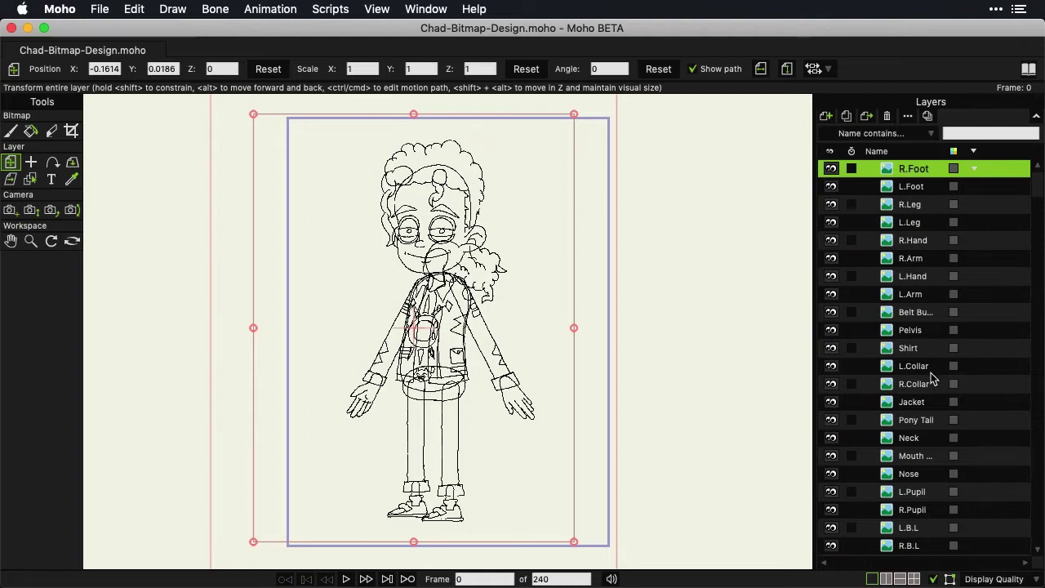
Select the Hair layer and make the Sketch layer visible again.
scroll(931, 377, "down", 5)
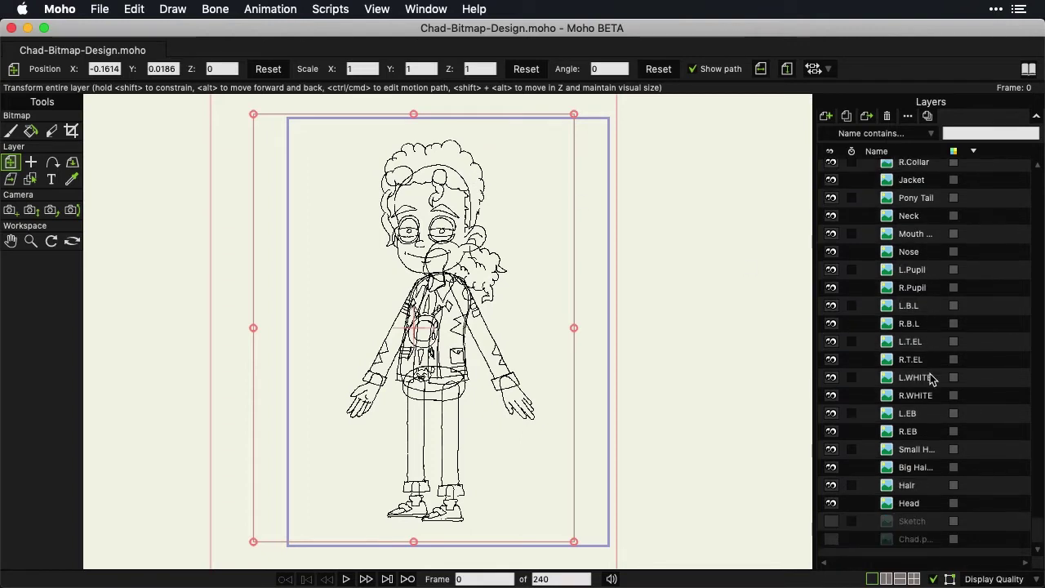
left_click(904, 485)
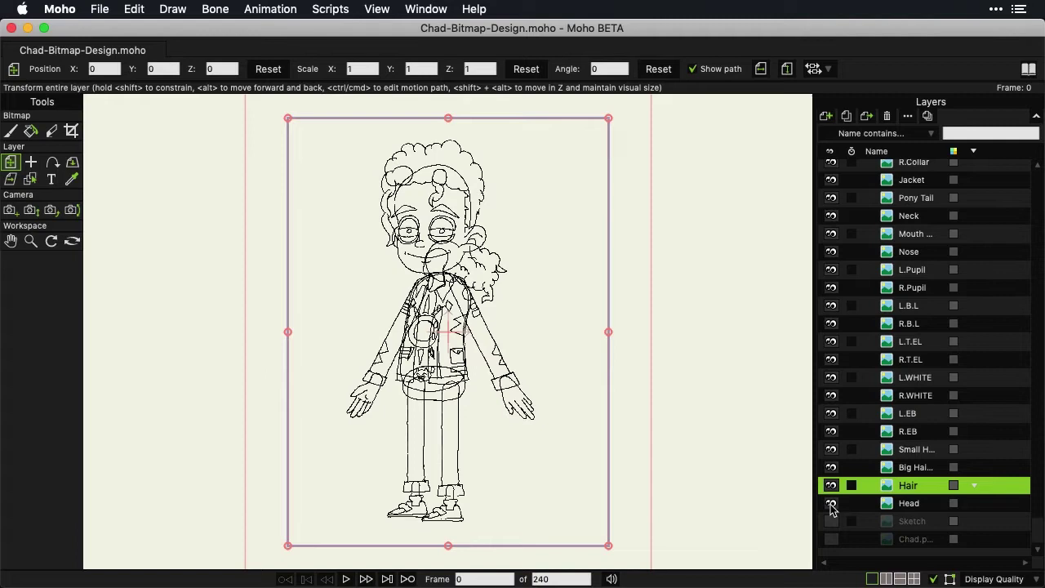
left_click(831, 520)
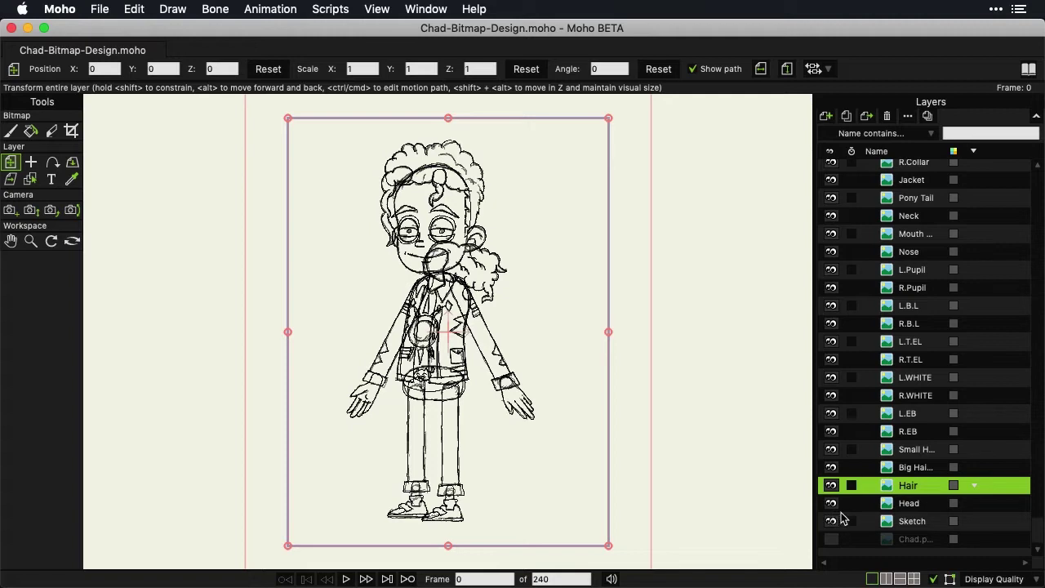
Enable Display Quality's Fade unselected layers option and switch to the Paint brush.
left_click(1012, 578)
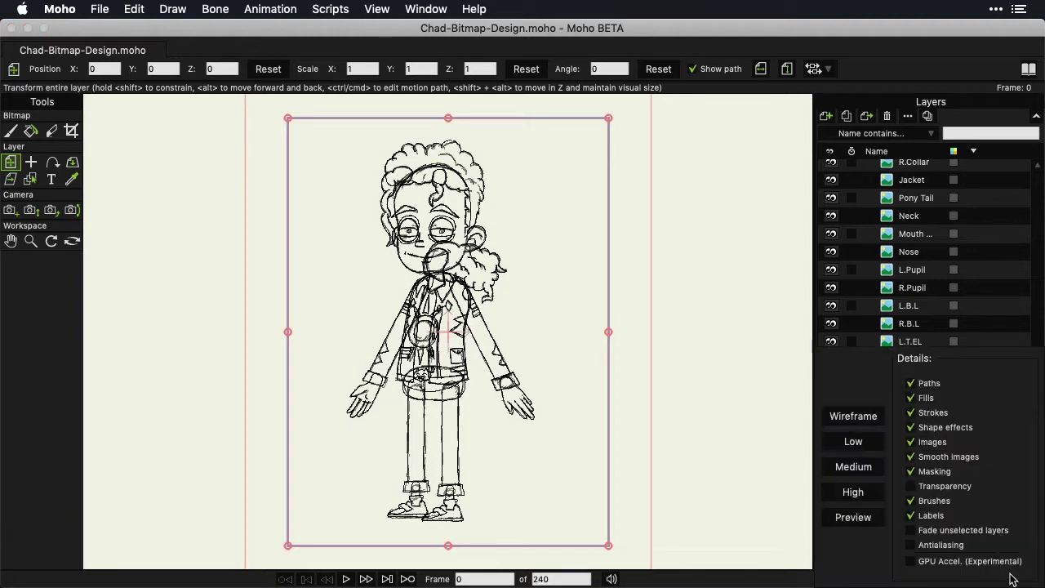
left_click(949, 533)
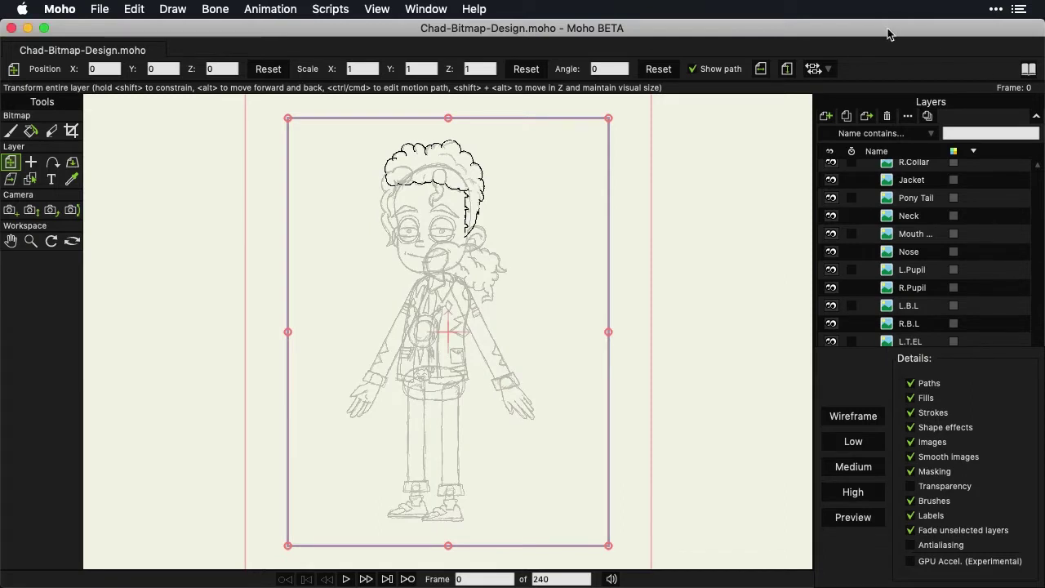
left_click(795, 304)
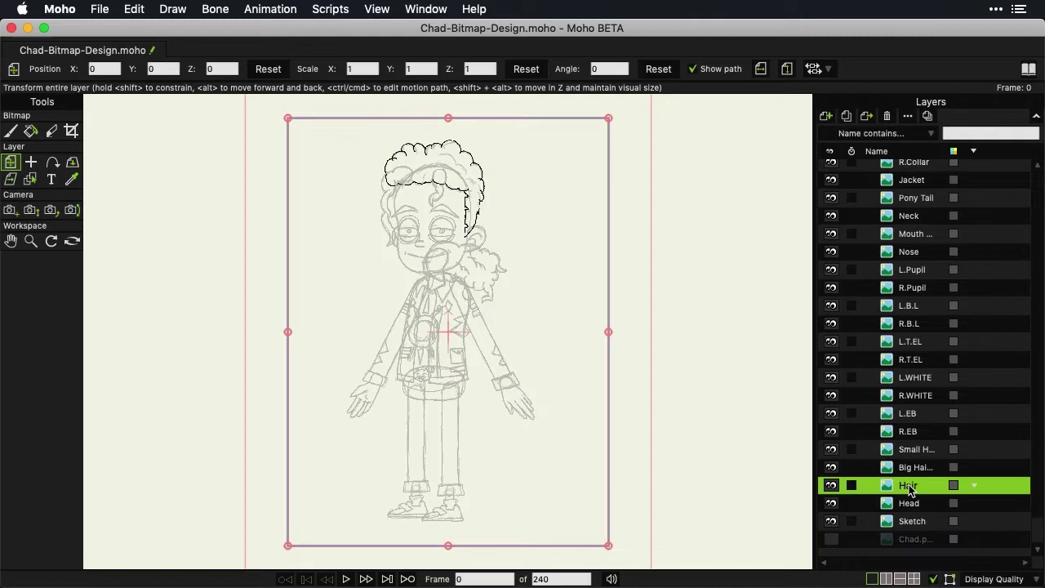
left_click(10, 132)
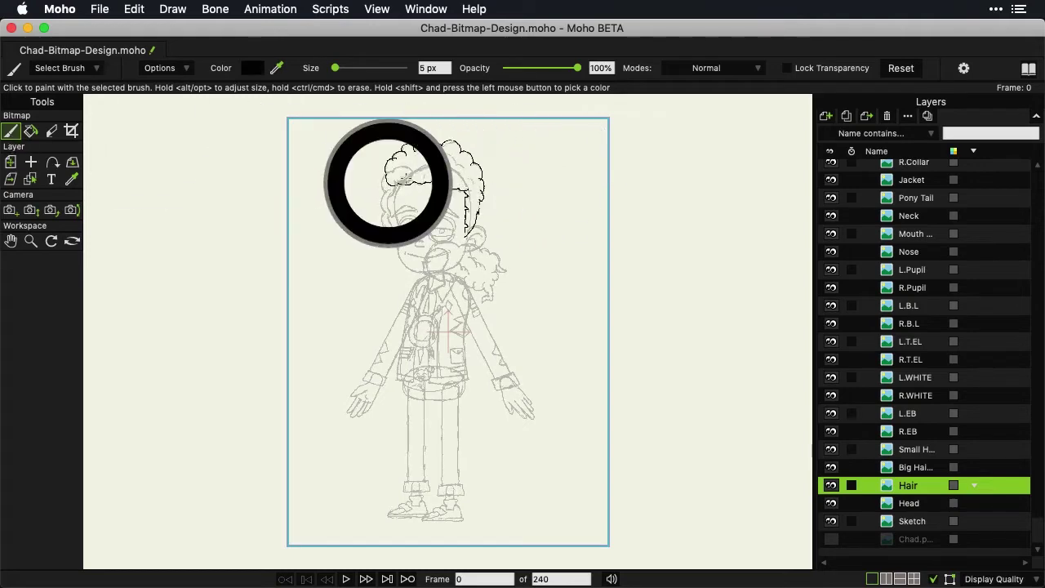
Zoom in on the hair and reset the brush colour to black.
scroll(404, 178, "up", 6)
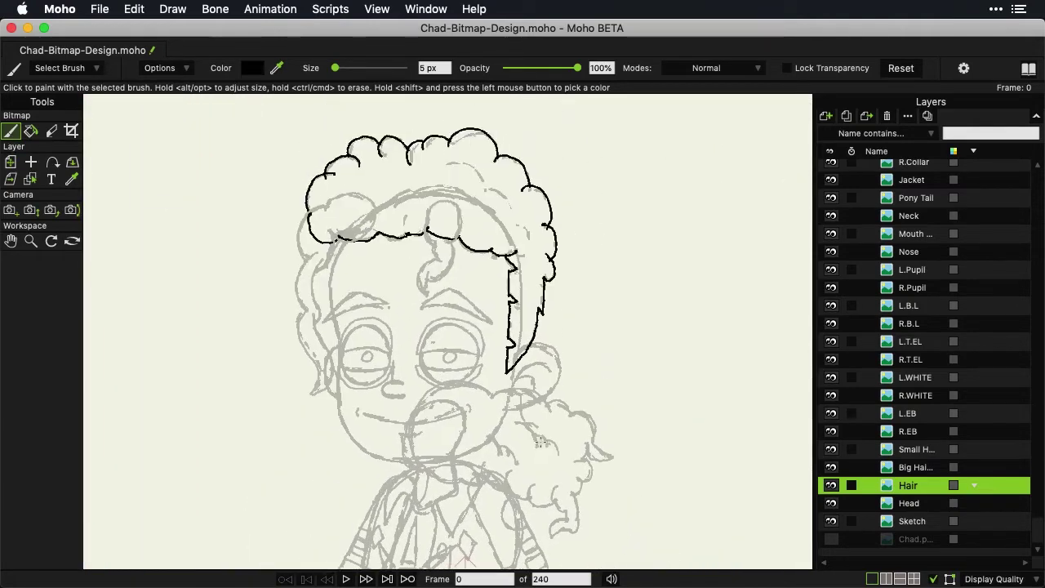
scroll(539, 442, "up", 5)
left_click(588, 242, "shift")
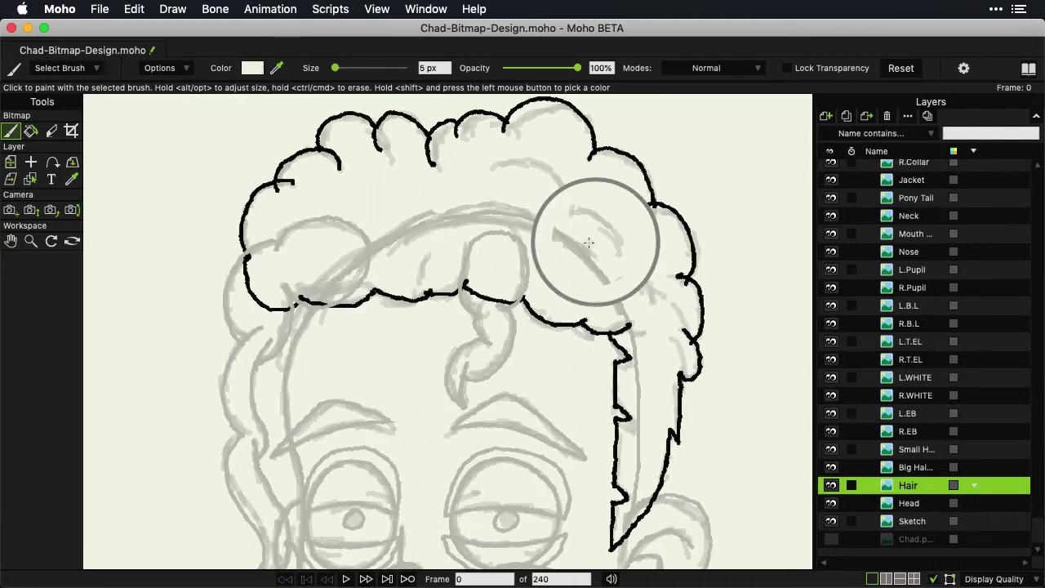
left_click_drag(588, 243, 574, 245)
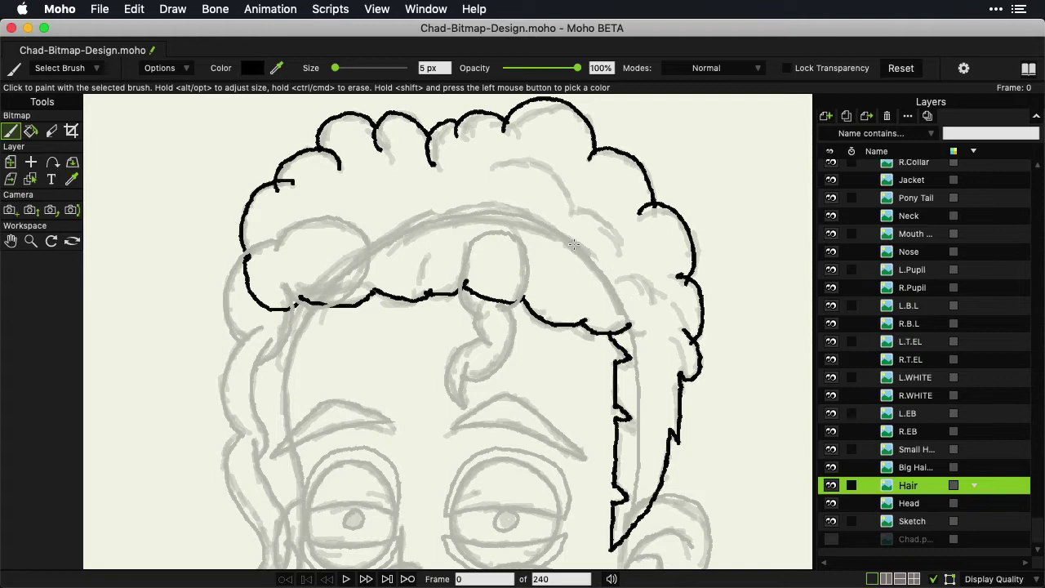
Paint curl strokes inside the hair, undoing one stray stroke, plus test loops at upper left.
mouse_move(495, 165)
left_mouse_down()
mouse_move(521, 160)
mouse_move(566, 181)
mouse_move(570, 206)
mouse_move(617, 235)
mouse_move(630, 277)
mouse_move(684, 328)
left_mouse_up()
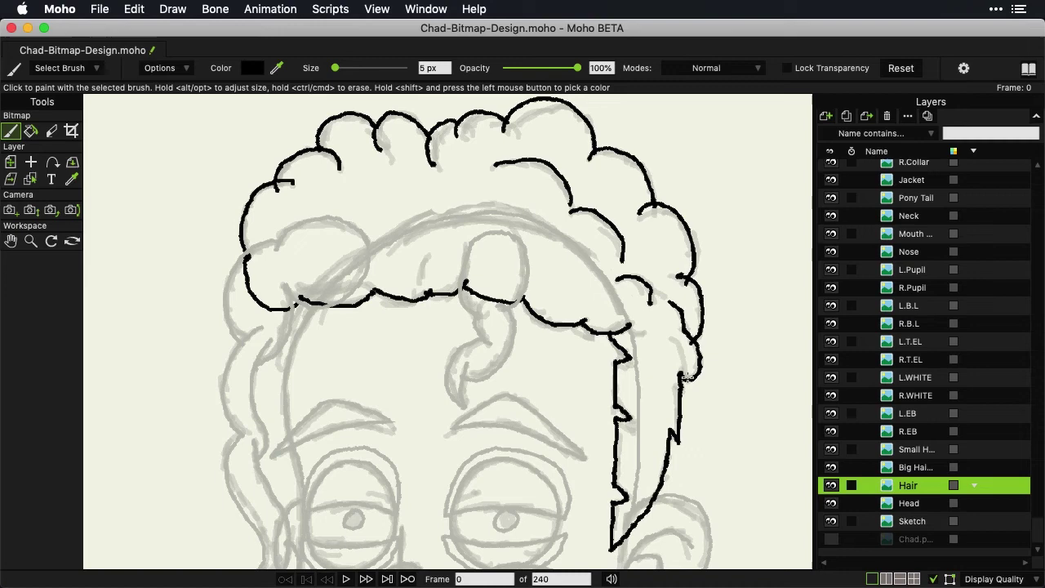
left_click_drag(688, 373, 670, 345)
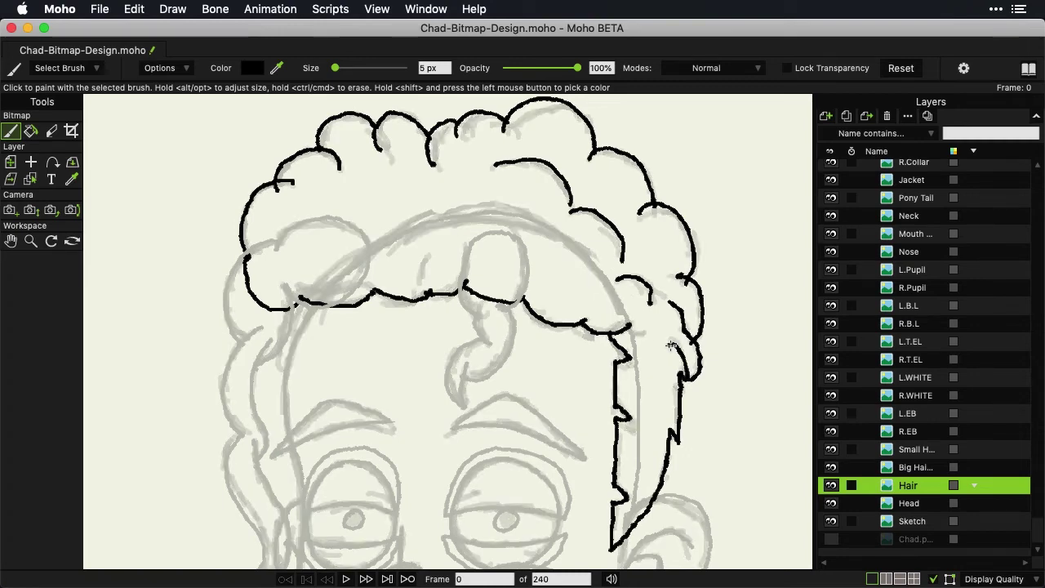
key("super+z")
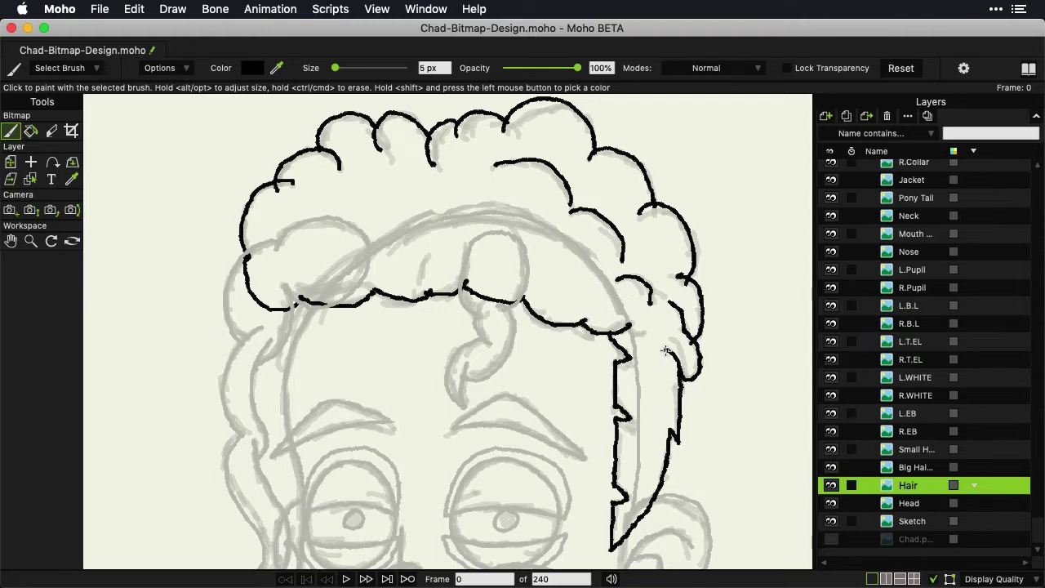
left_click_drag(424, 296, 420, 265)
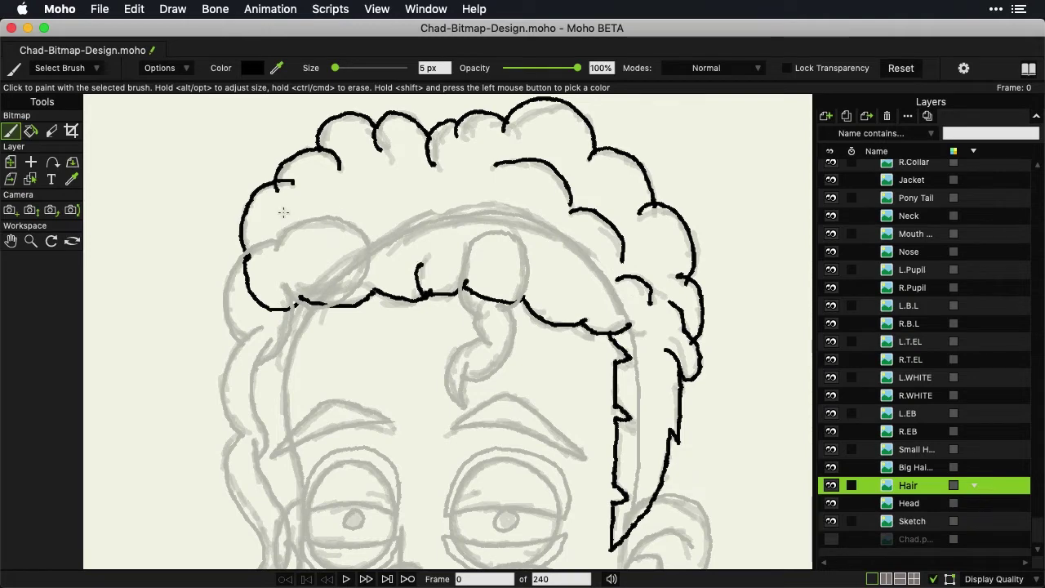
mouse_move(301, 207)
left_mouse_down()
mouse_move(288, 235)
mouse_move(331, 209)
mouse_move(341, 222)
mouse_move(430, 205)
left_mouse_up()
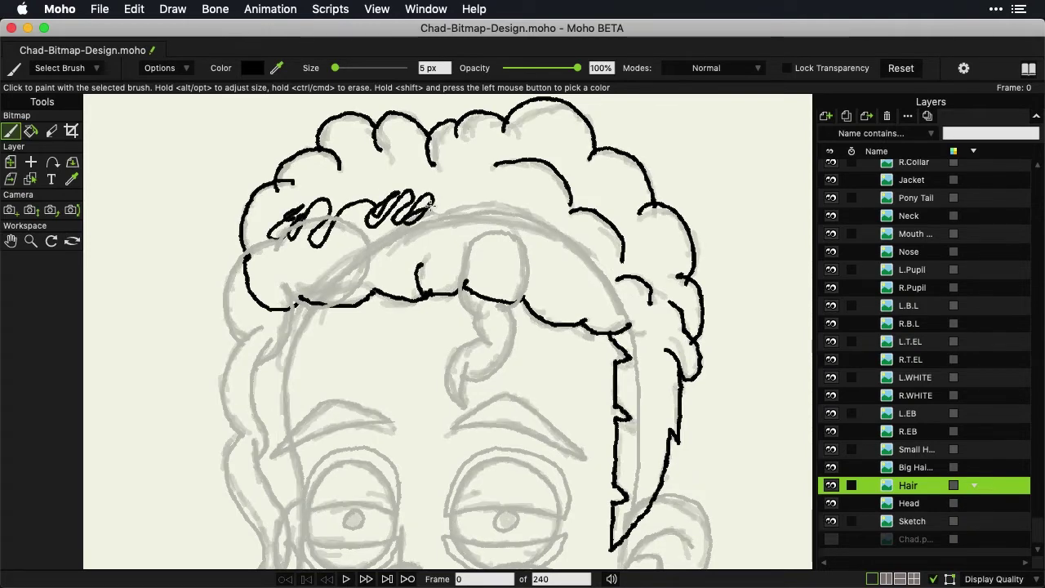
left_click(97, 71)
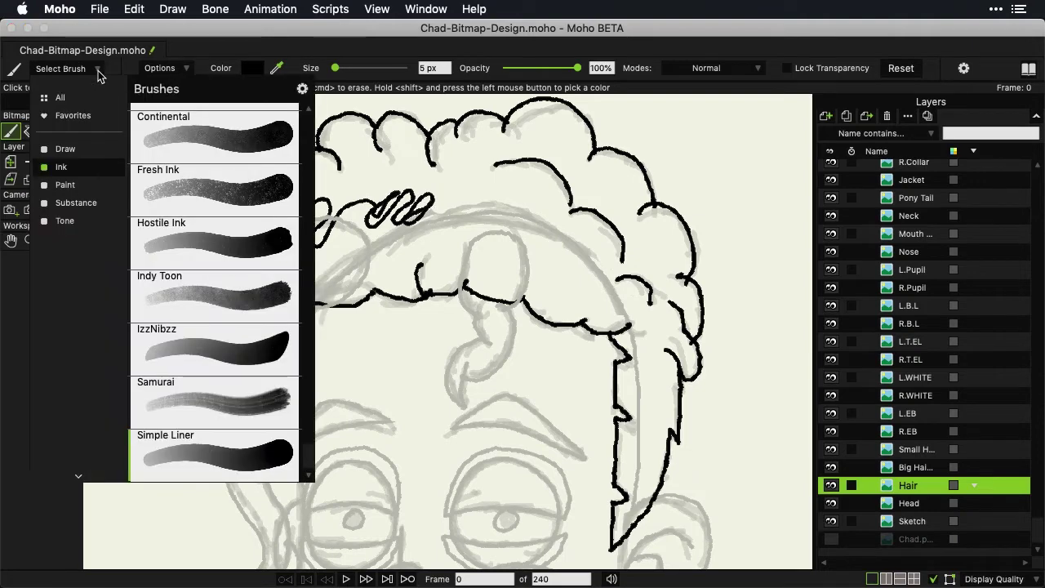
left_click(70, 183)
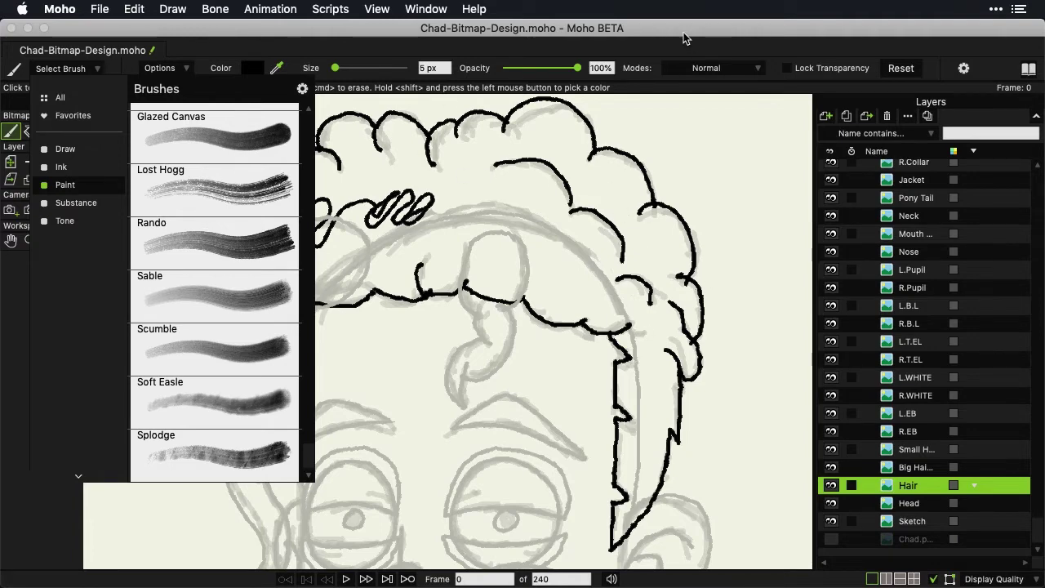
left_click(684, 32)
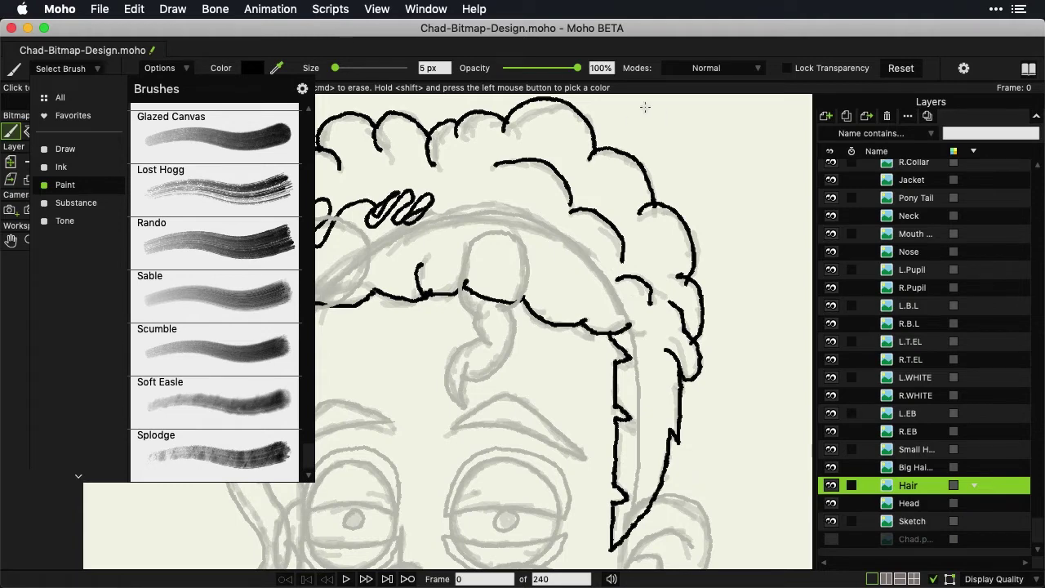
left_click(12, 132)
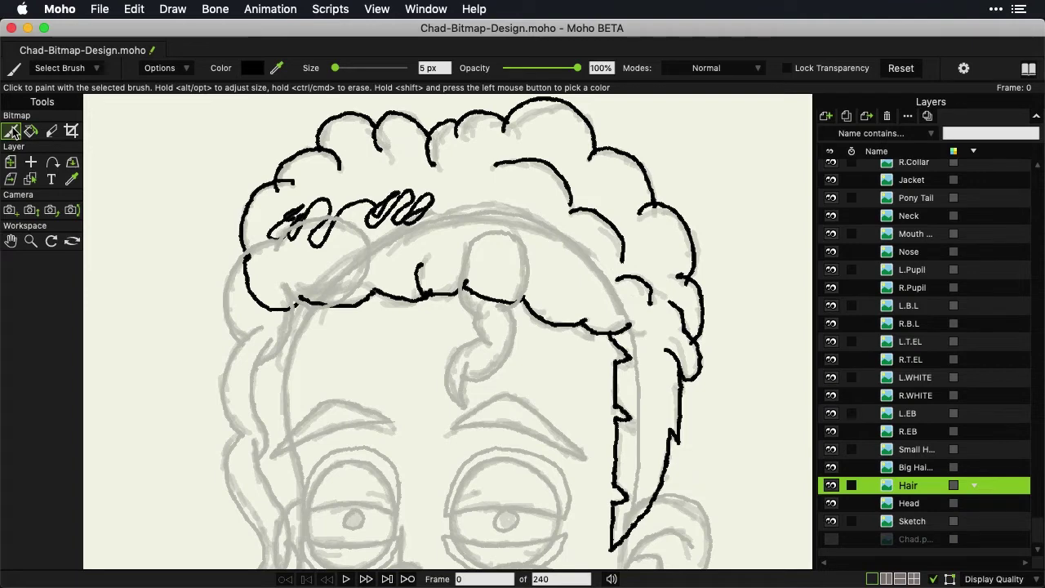
Undo the test loop scribbles and ready the Fill tool in Normal mode at 25% tolerance.
key("super+z")
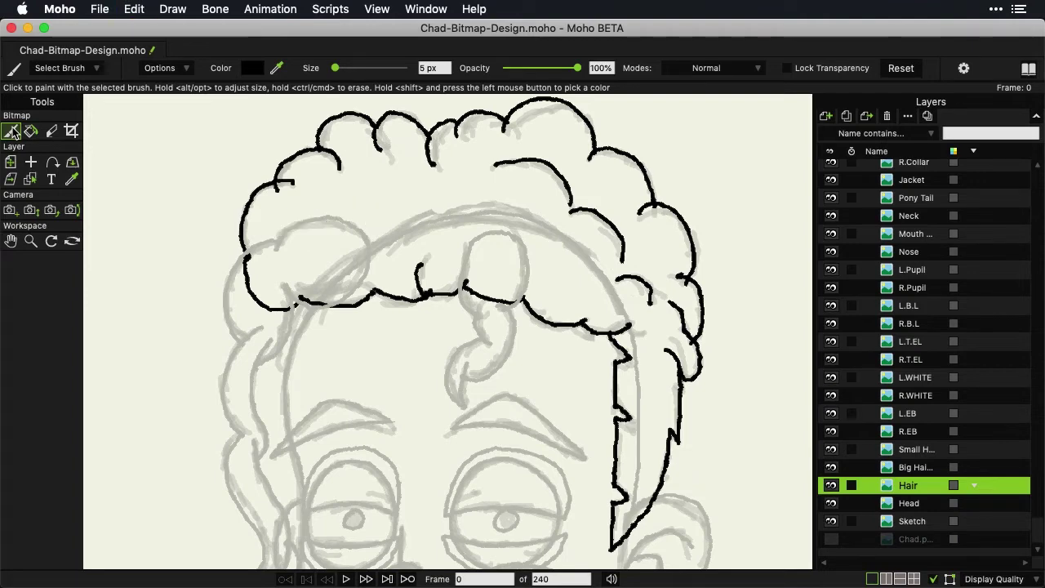
left_click(31, 131)
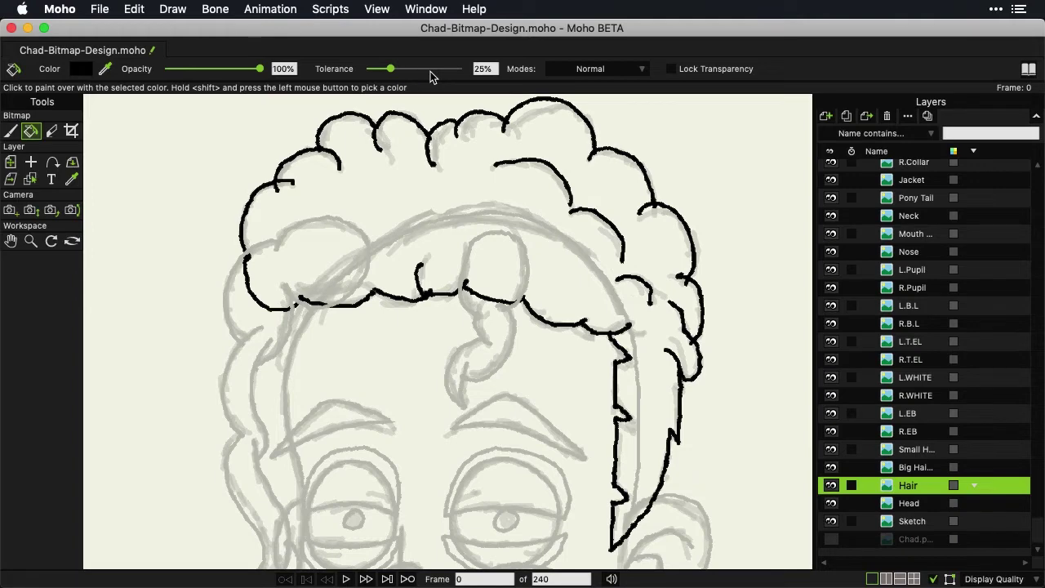
left_click(635, 73)
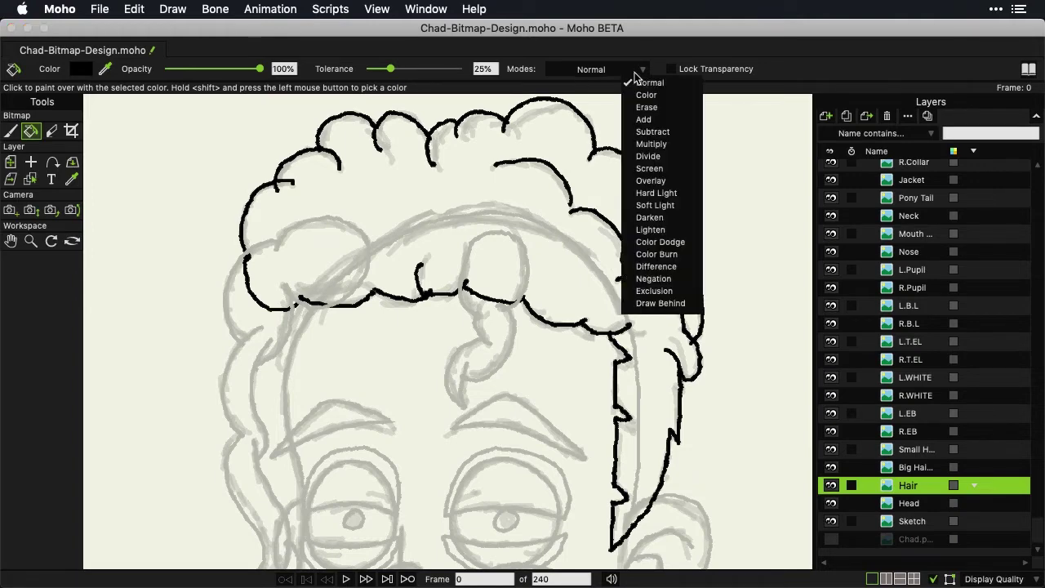
left_click(627, 71)
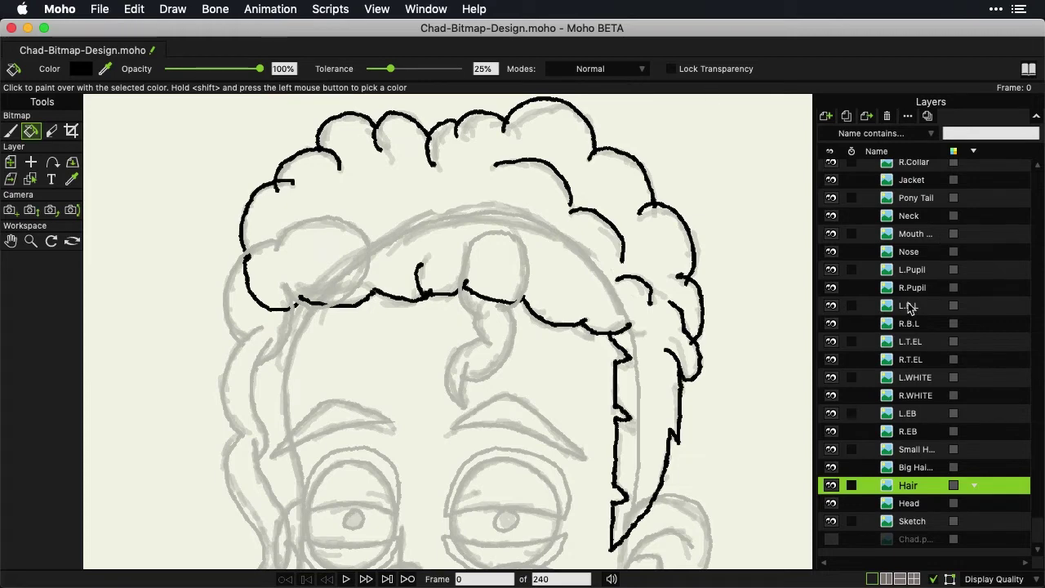
left_click(909, 503)
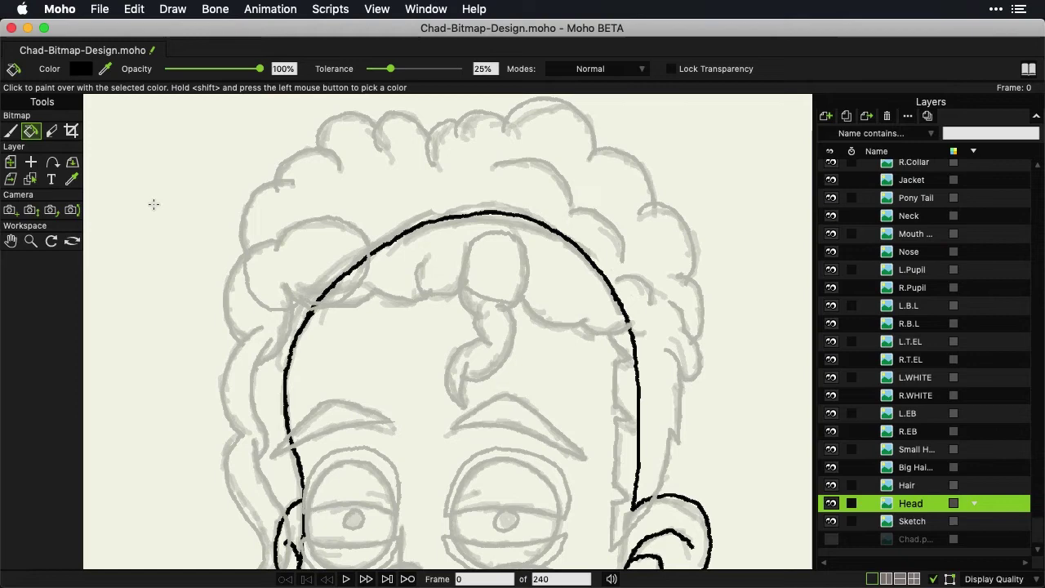
scroll(445, 232, "down", 5)
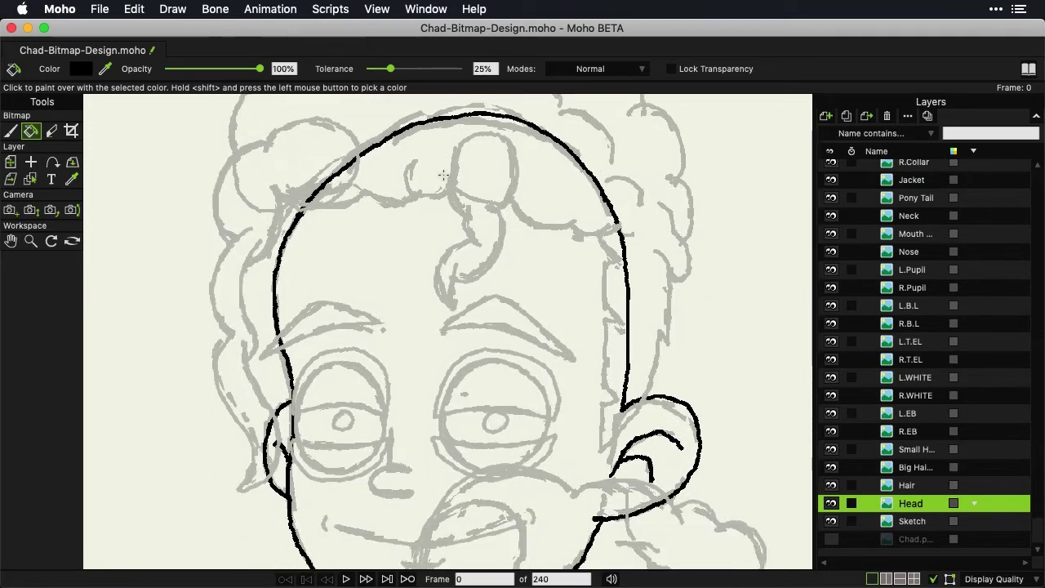
scroll(441, 174, "down", 3)
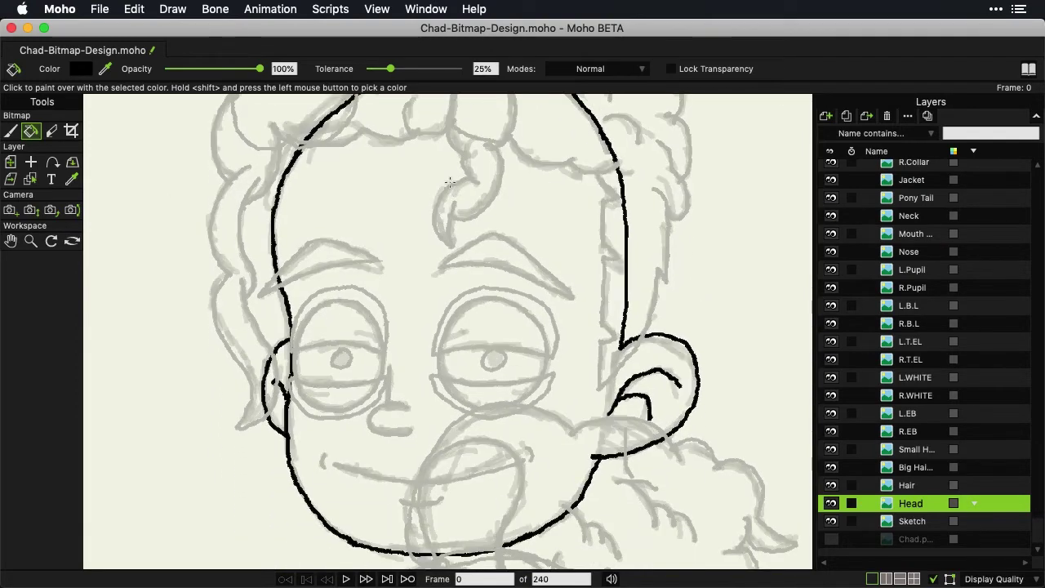
left_click(81, 69)
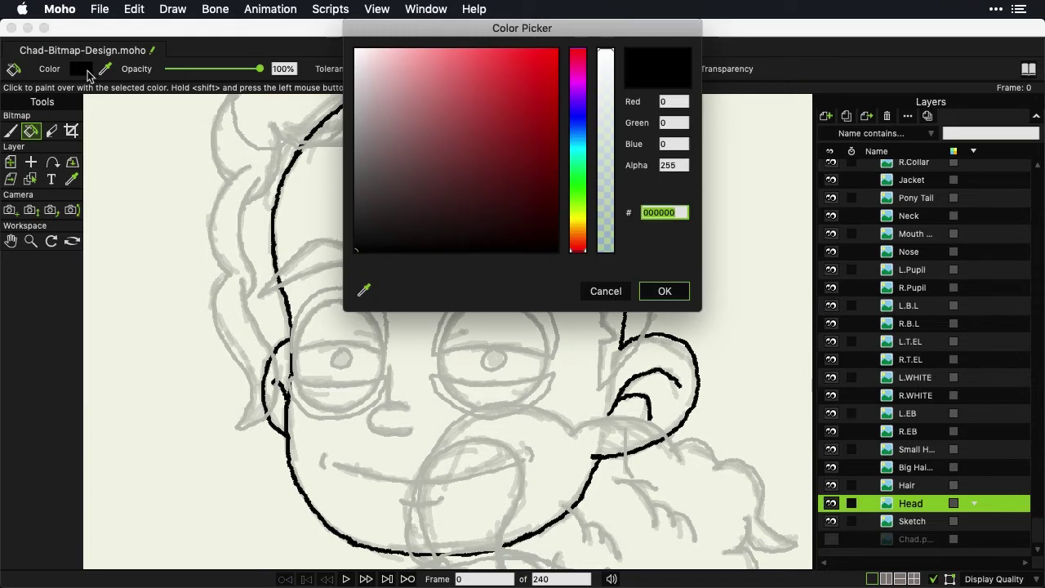
left_click_drag(453, 143, 401, 88)
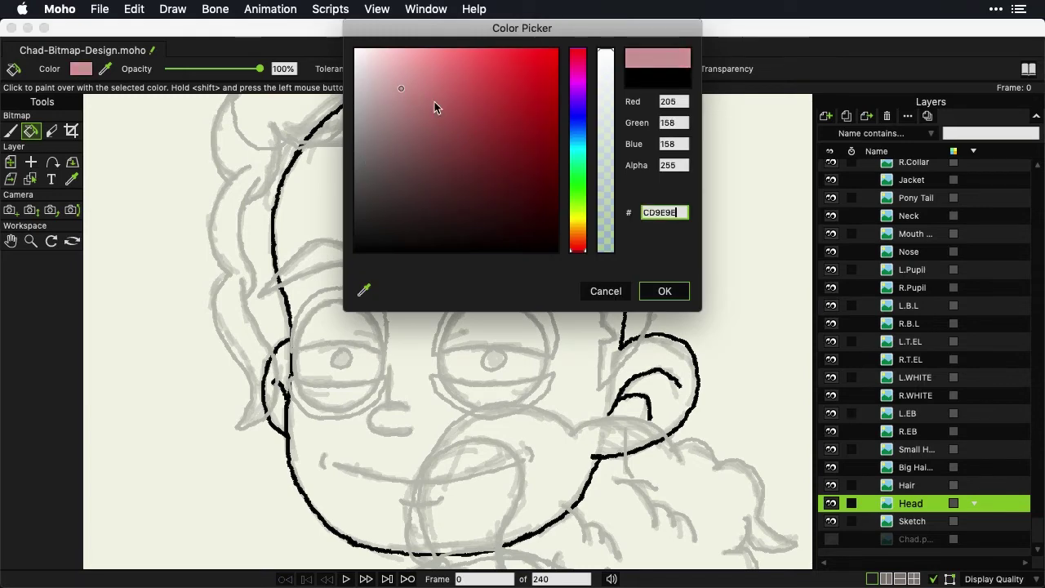
left_click(604, 290)
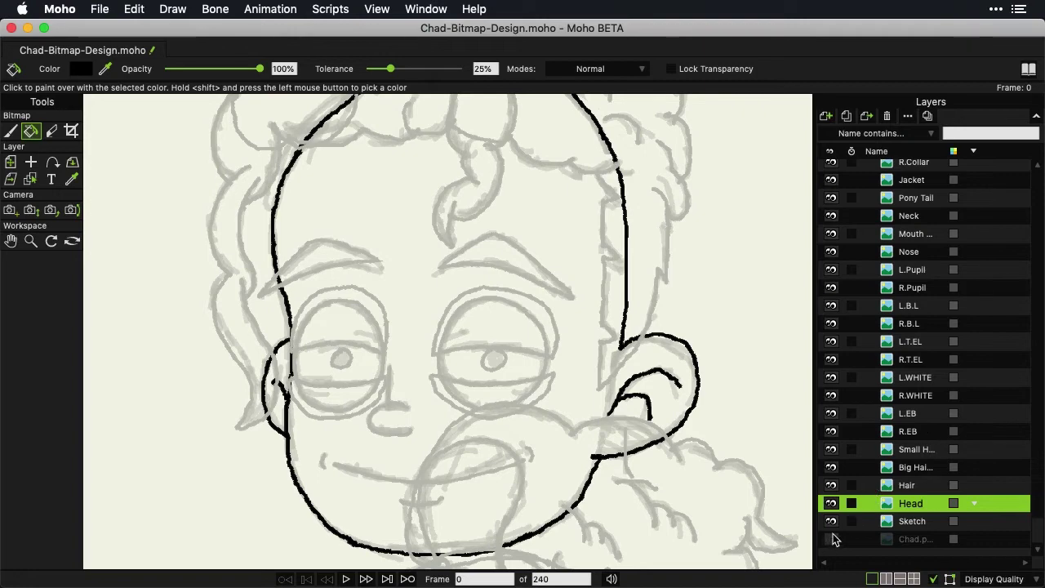
Show and select the Chad reference layer, then eyedropper the skin pink from its forehead.
left_click(831, 538)
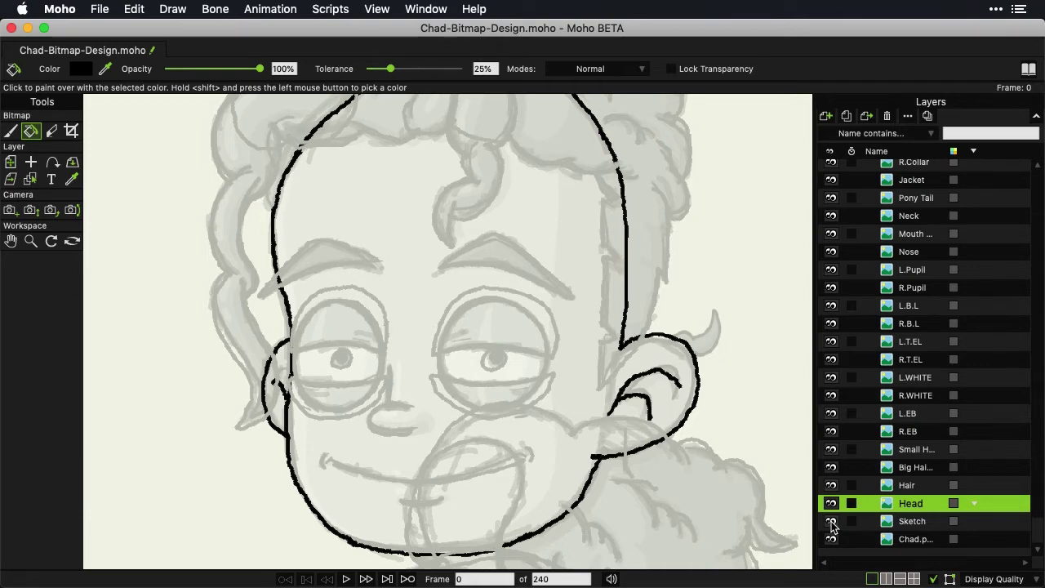
left_click(921, 540)
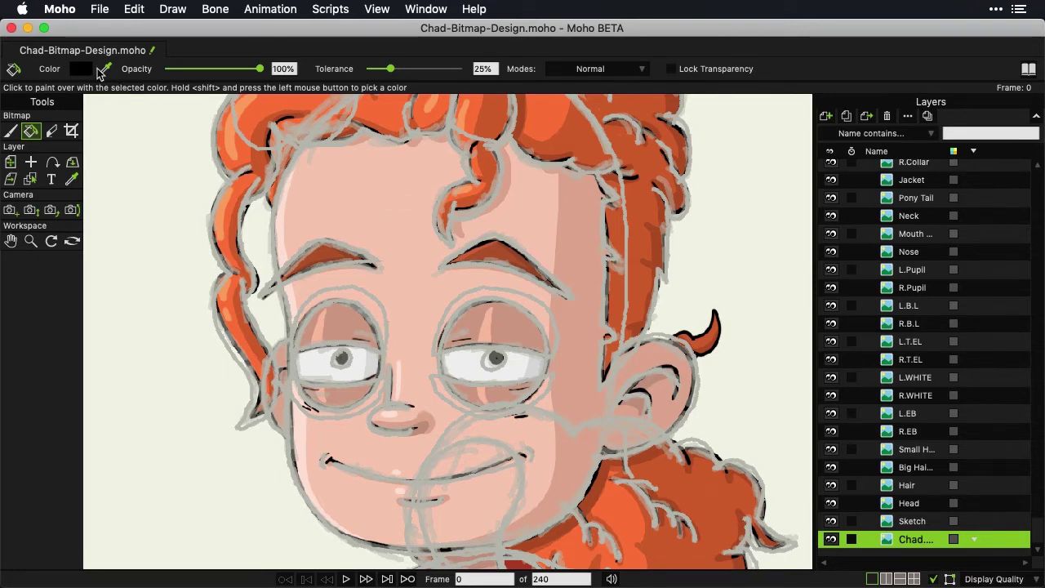
left_click_drag(105, 74, 401, 205)
On the Head layer, bucket-fill the face and ear inside the outline with skin pink.
left_click(906, 503)
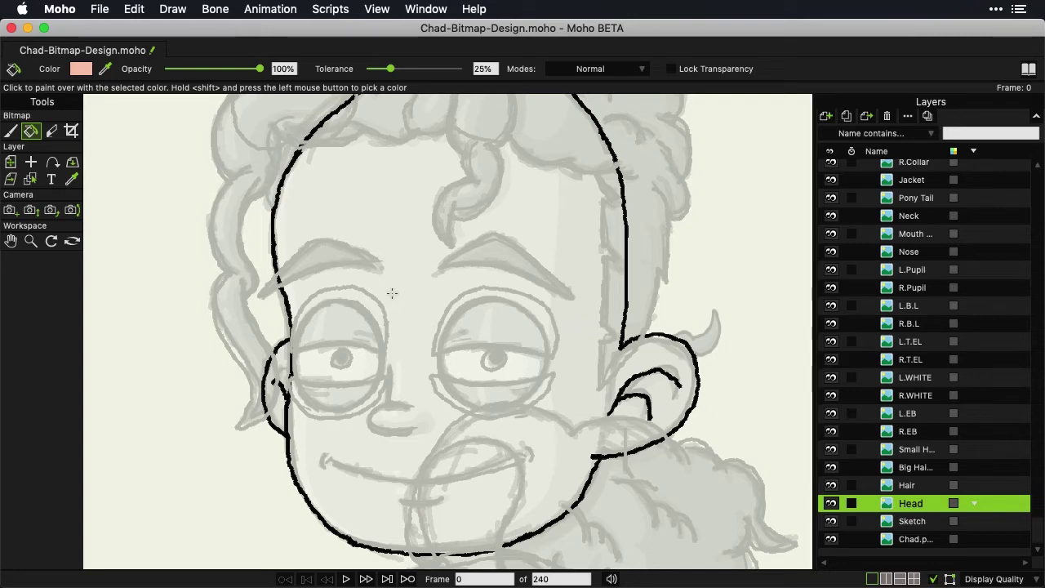
left_click(391, 219)
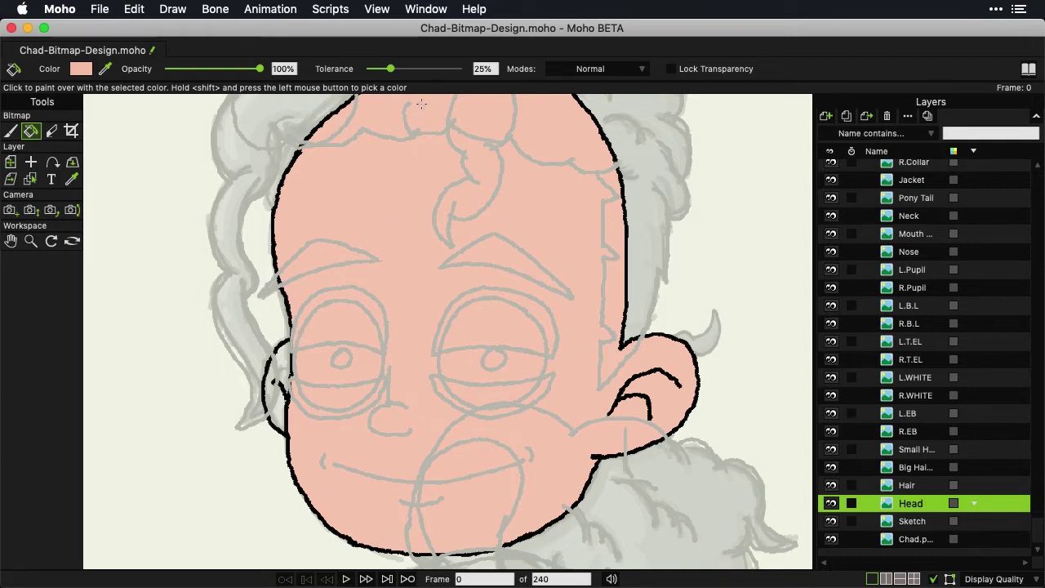
Undo the head fill and try a higher tolerance, undoing the fill that flooded the canvas.
key("super+z")
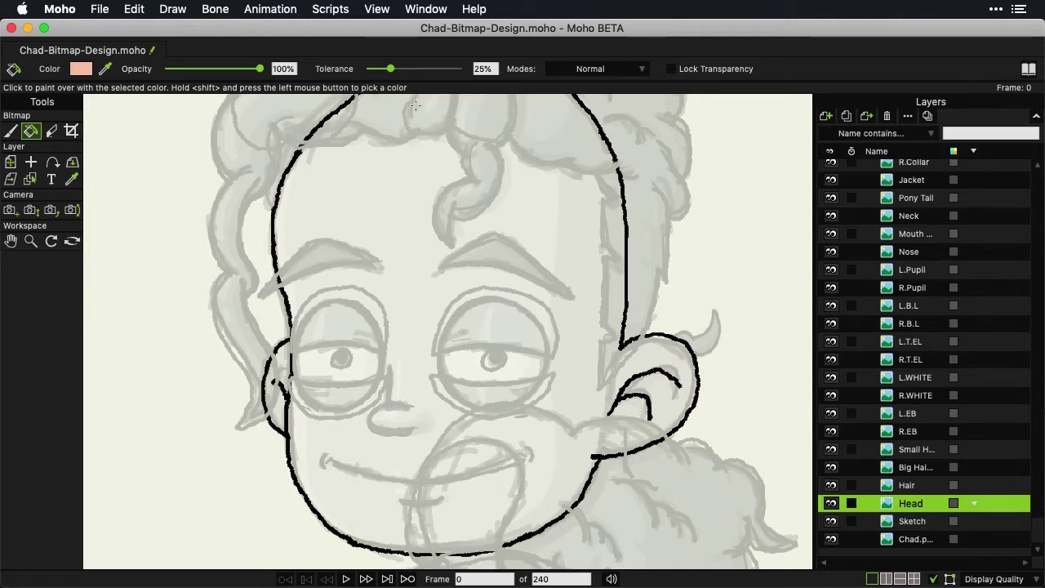
left_click_drag(389, 70, 470, 70)
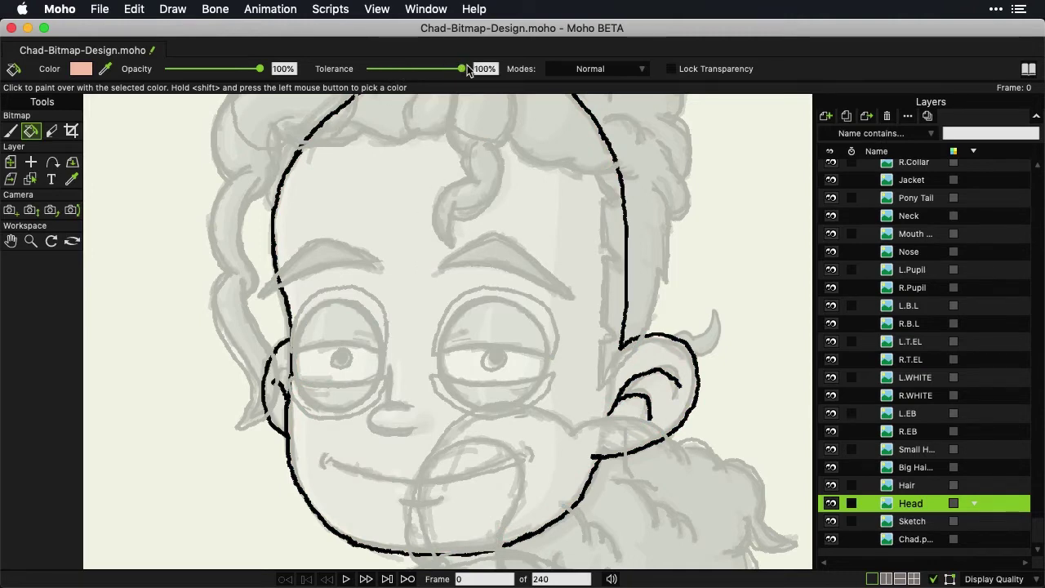
left_click(451, 168)
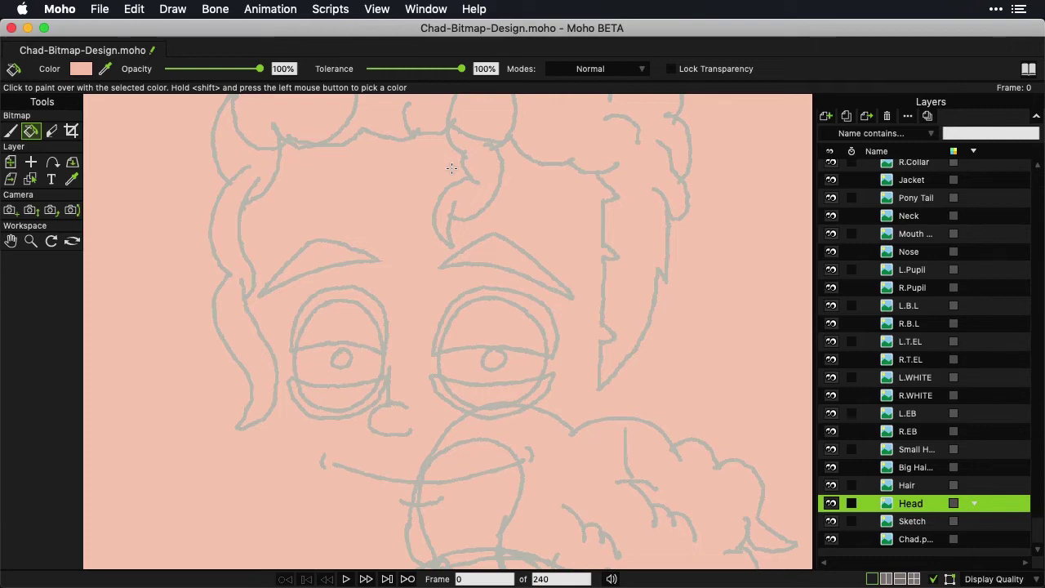
key("super+z")
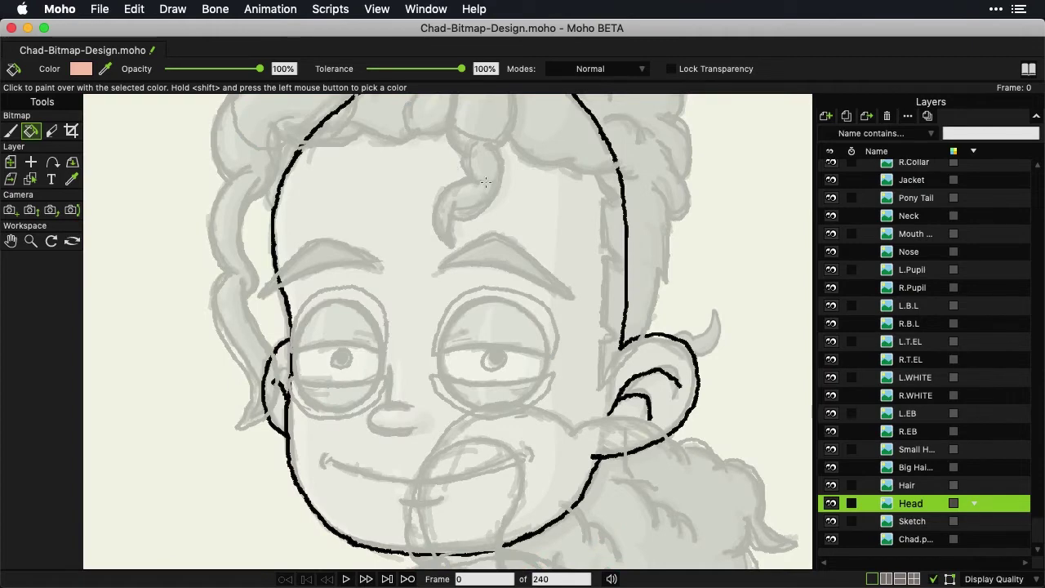
Refill the head with skin pink at 0% tolerance, then set tolerance back to 25%.
left_click(365, 70)
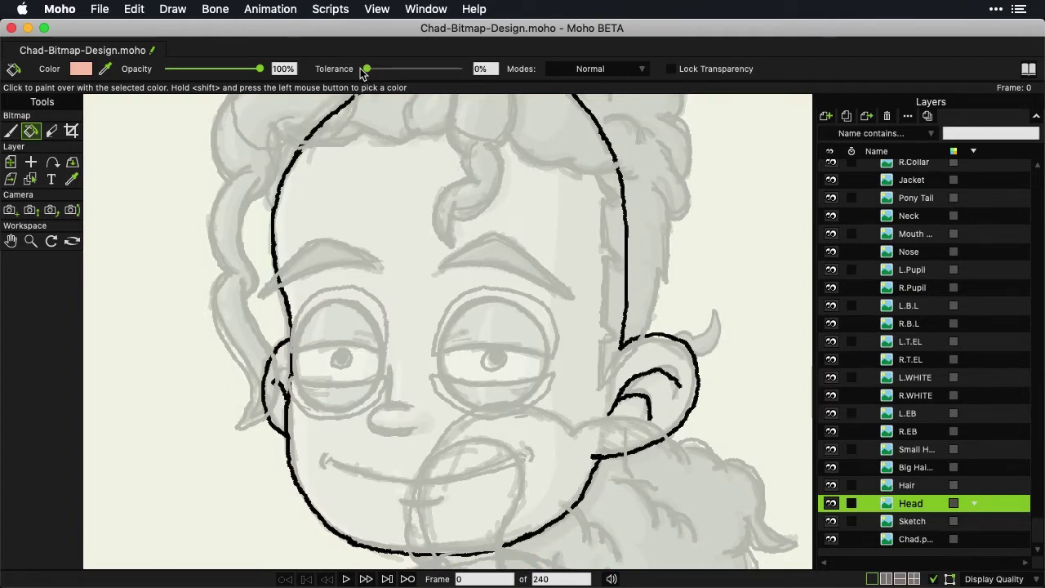
left_click(571, 237)
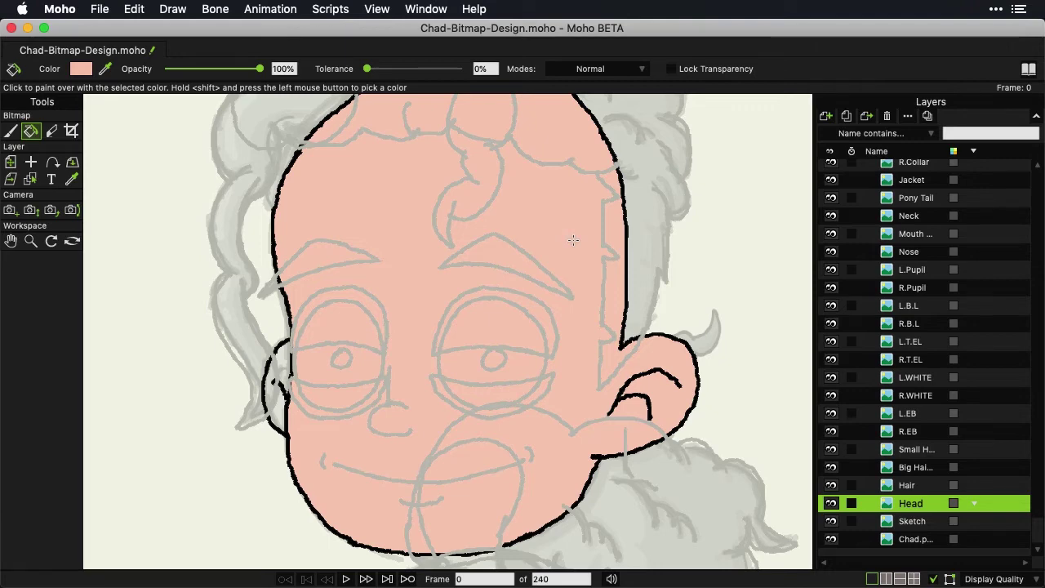
scroll(573, 239, "up", 5)
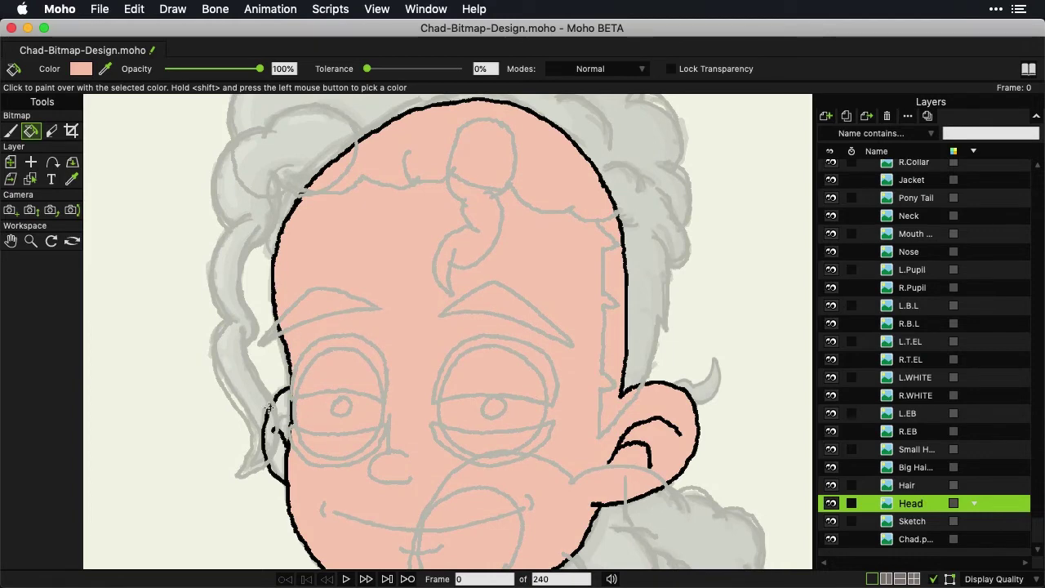
scroll(507, 428, "down", 3)
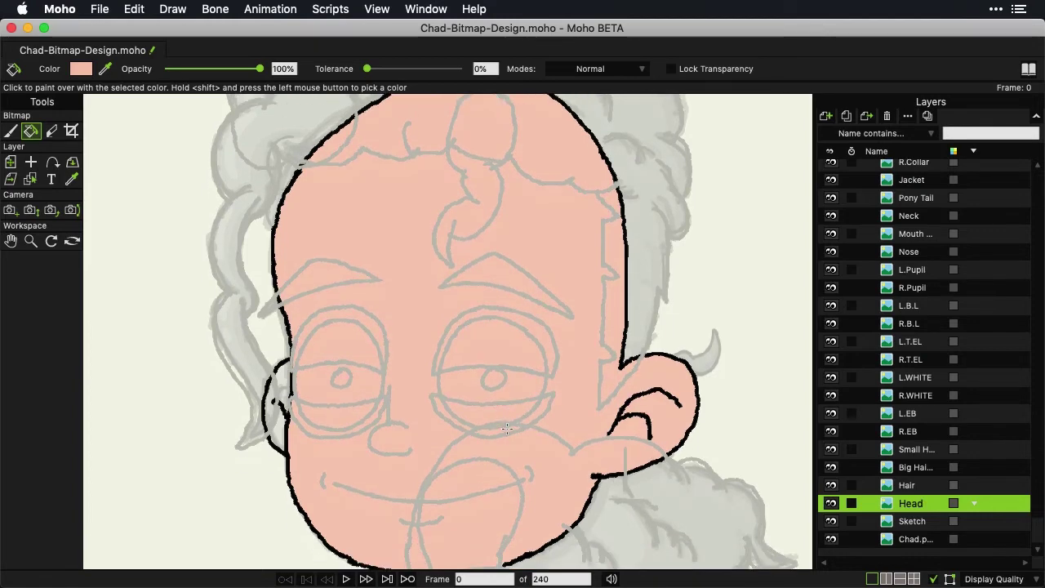
scroll(505, 430, "down", 4)
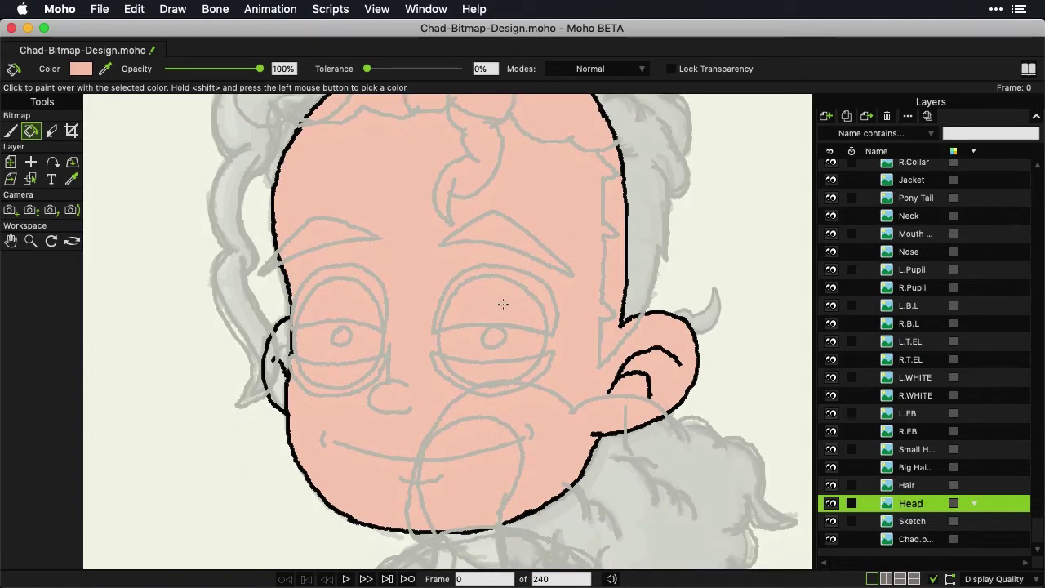
left_click_drag(366, 69, 392, 70)
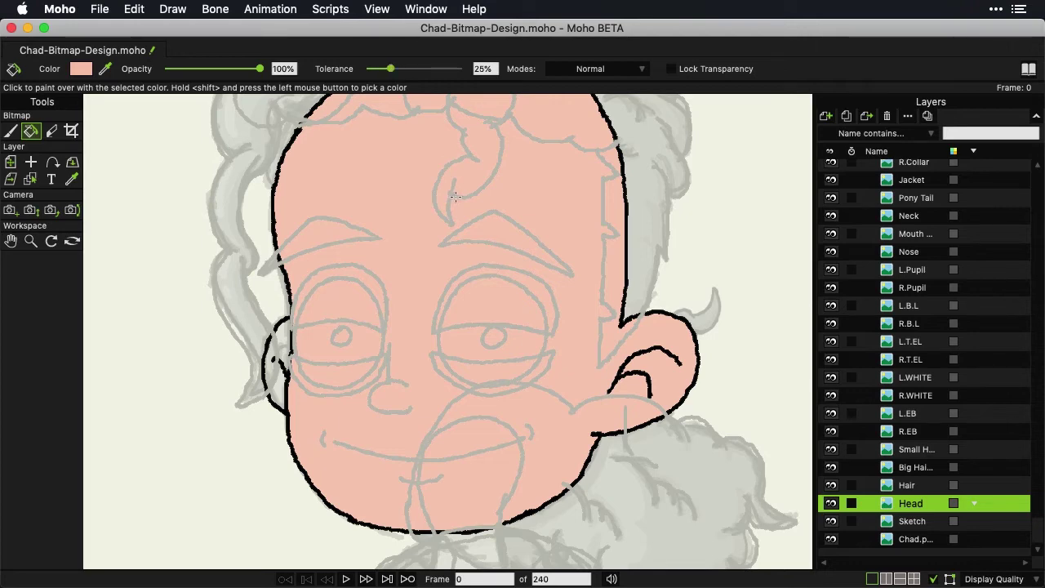
Fill the small leftover gap inside the left ear outline with skin pink.
scroll(548, 299, "down", 3)
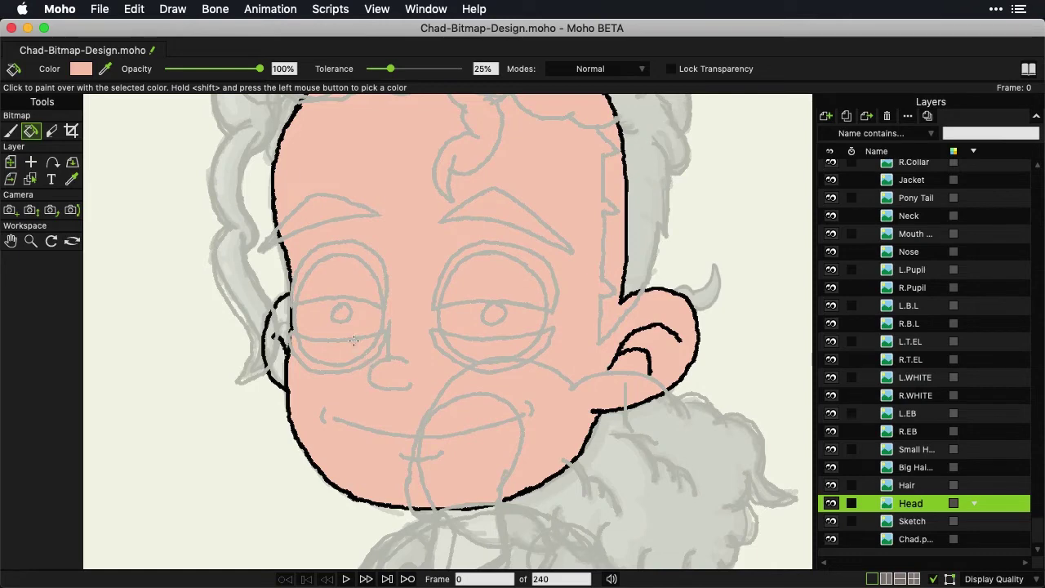
left_click(283, 309)
scroll(536, 322, "up", 5)
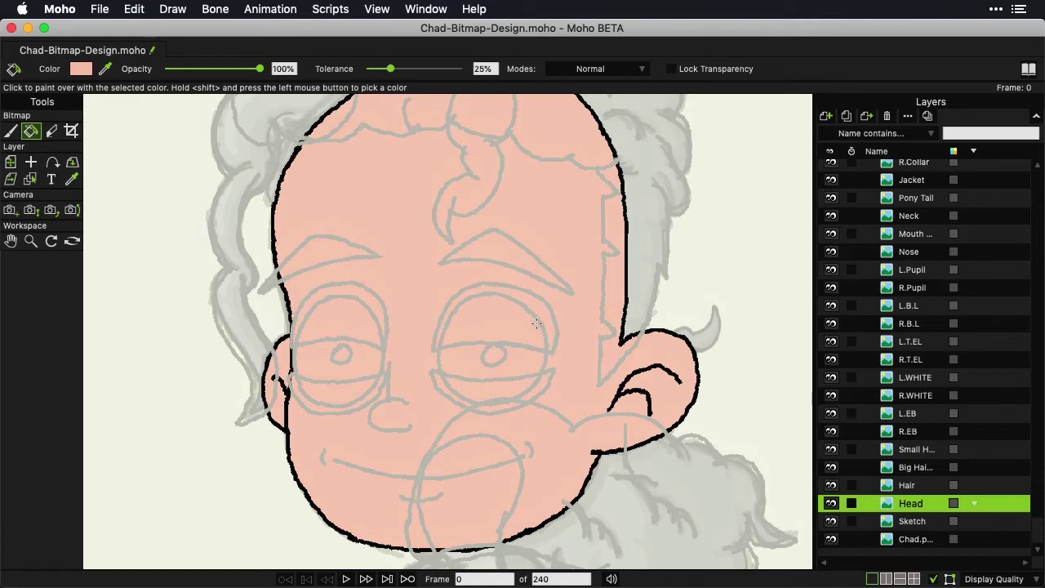
scroll(536, 322, "up", 3)
scroll(537, 322, "up", 5)
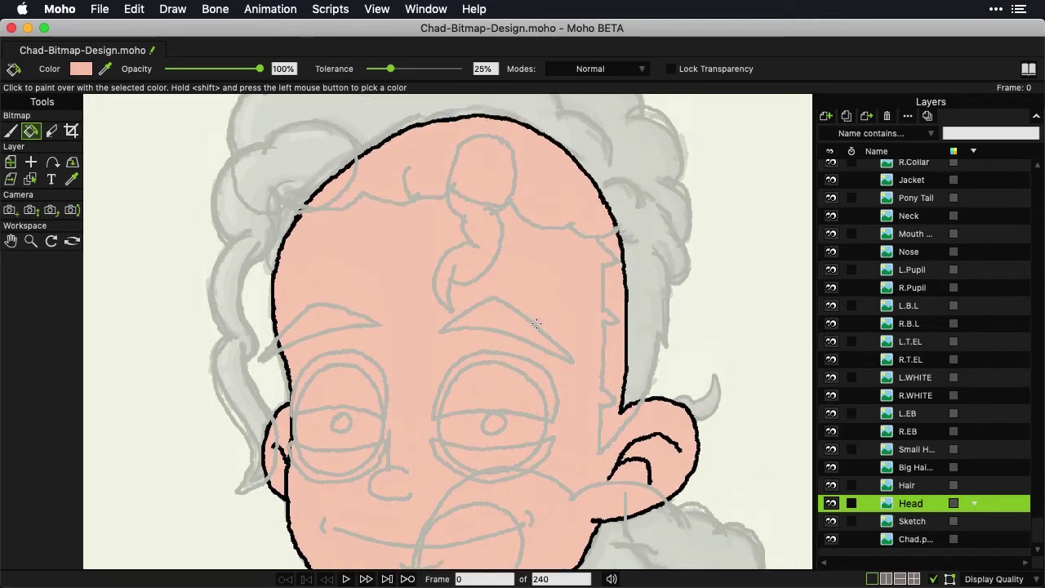
scroll(536, 322, "up", 5)
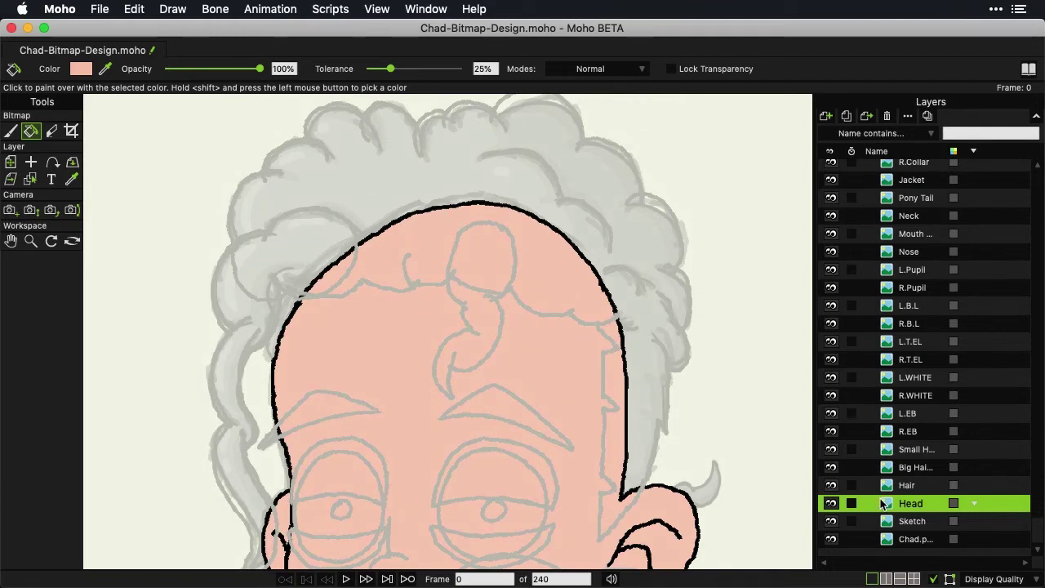
Sample the bright orange from the reference hair and make the Hair layer active.
left_click(913, 543)
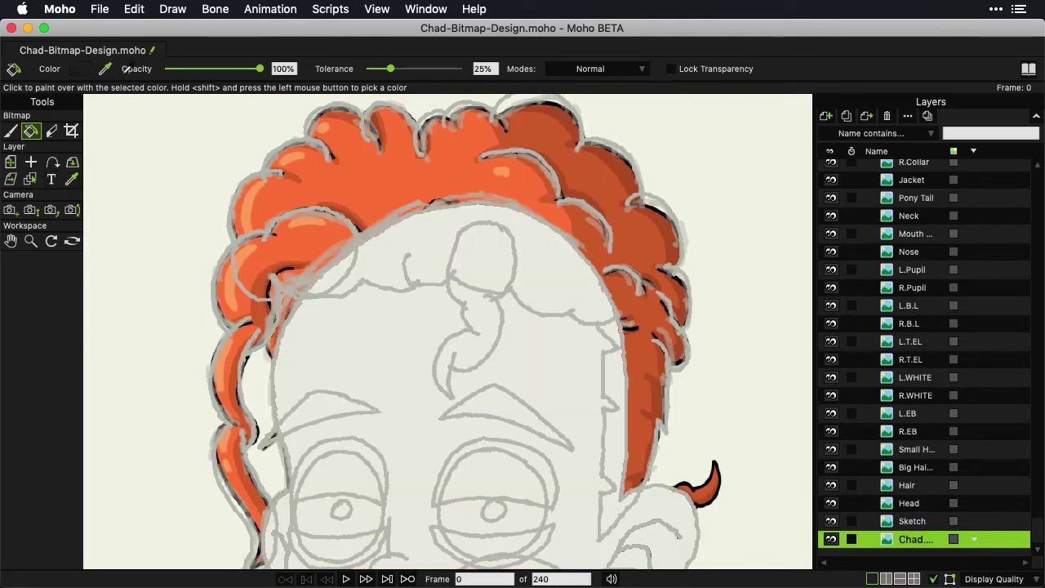
left_click(321, 145, "shift")
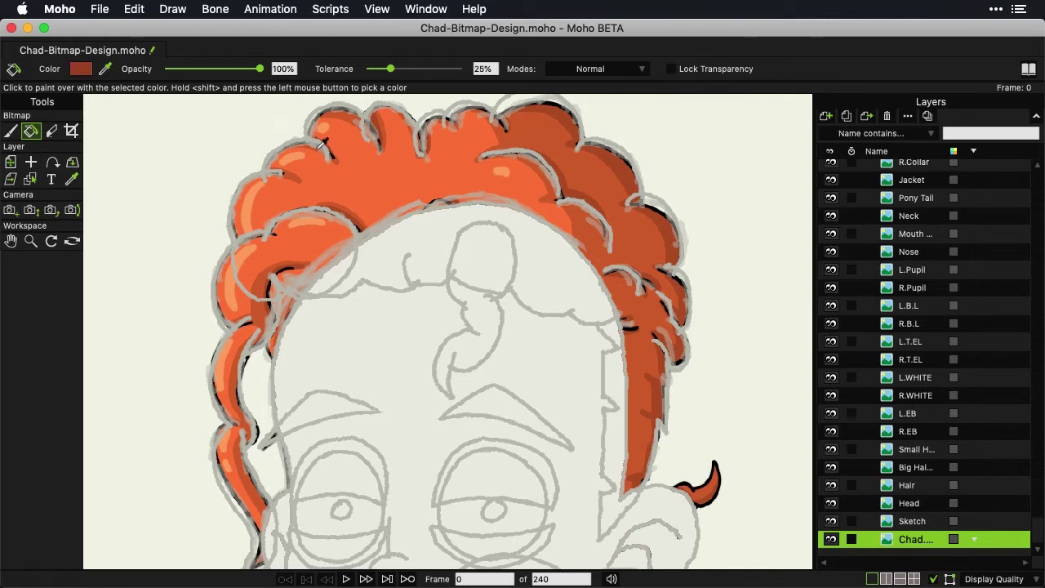
left_click(356, 175, "shift")
left_click(907, 486)
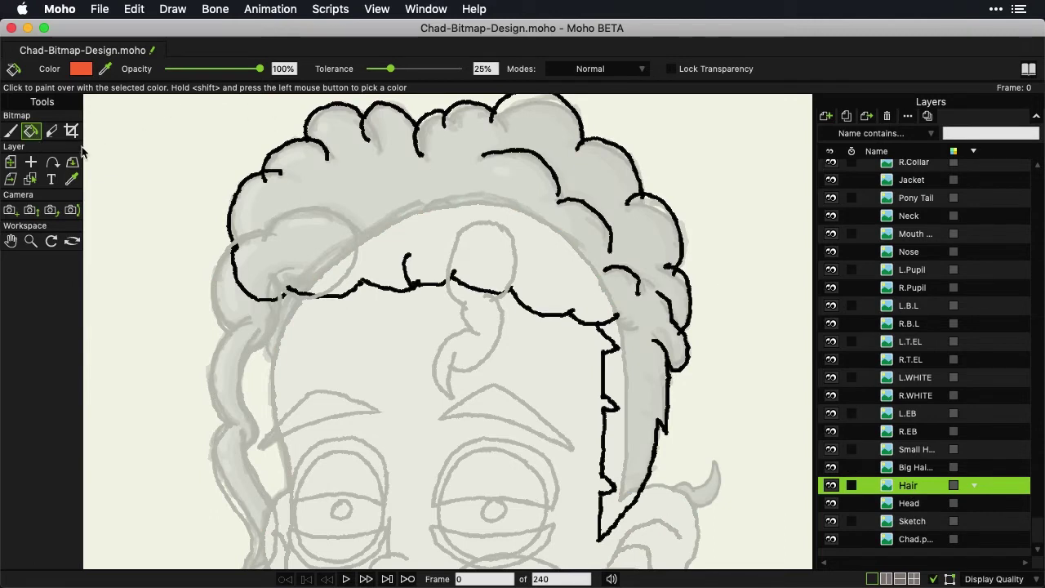
Bucket-fill the inside of the curly hair outline with the sampled bright orange.
left_click(359, 186)
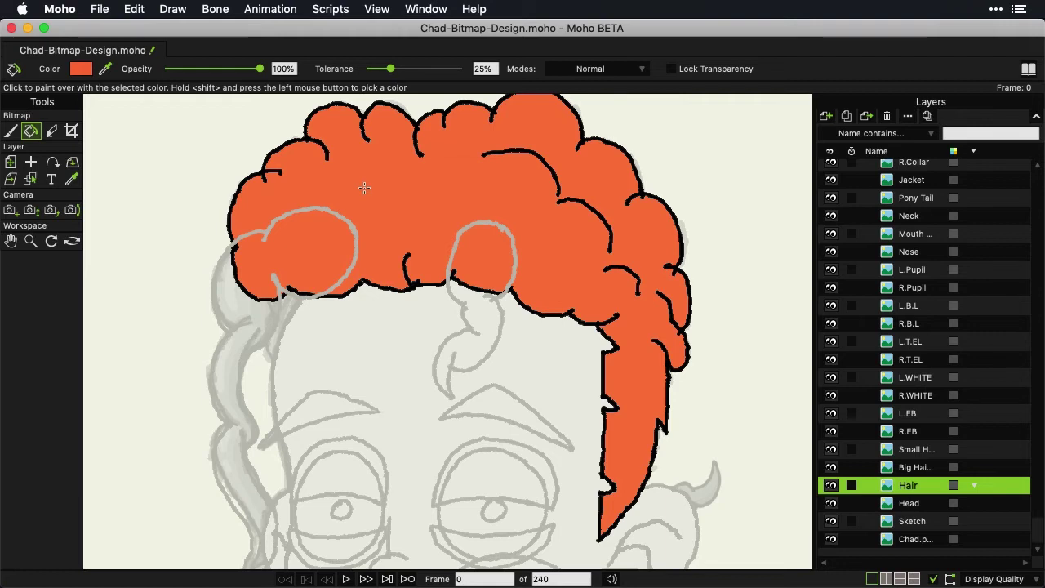
scroll(390, 242, "up", 5)
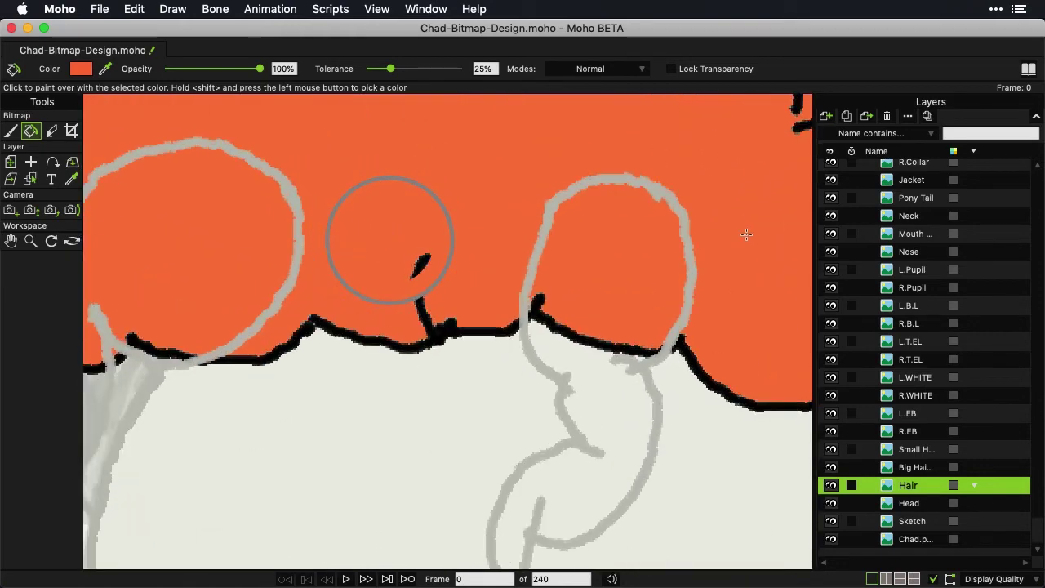
scroll(653, 256, "up", 3)
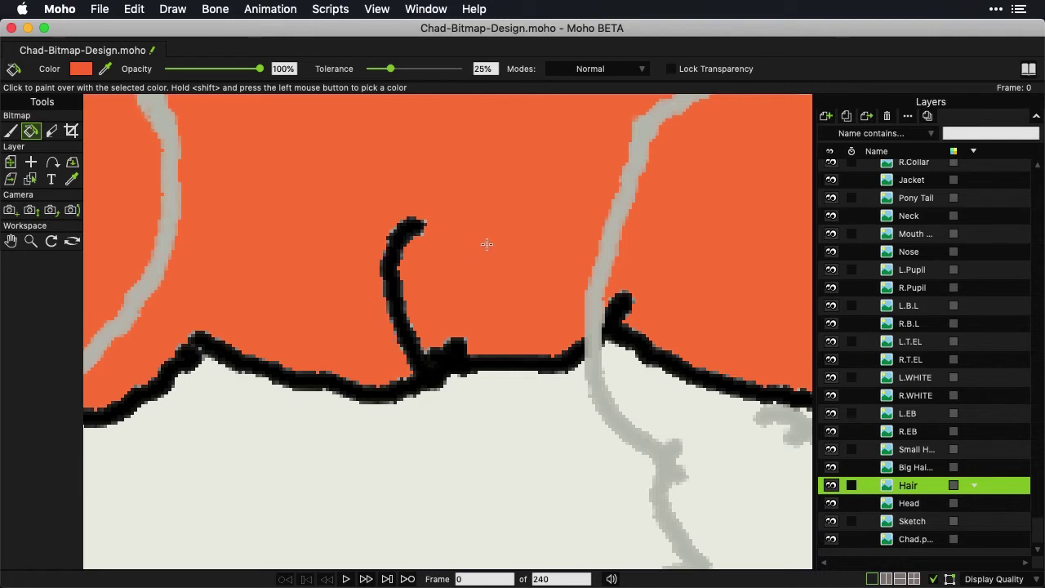
Undo the orange hair fill and refill the hair at 50% tolerance.
key("super+z")
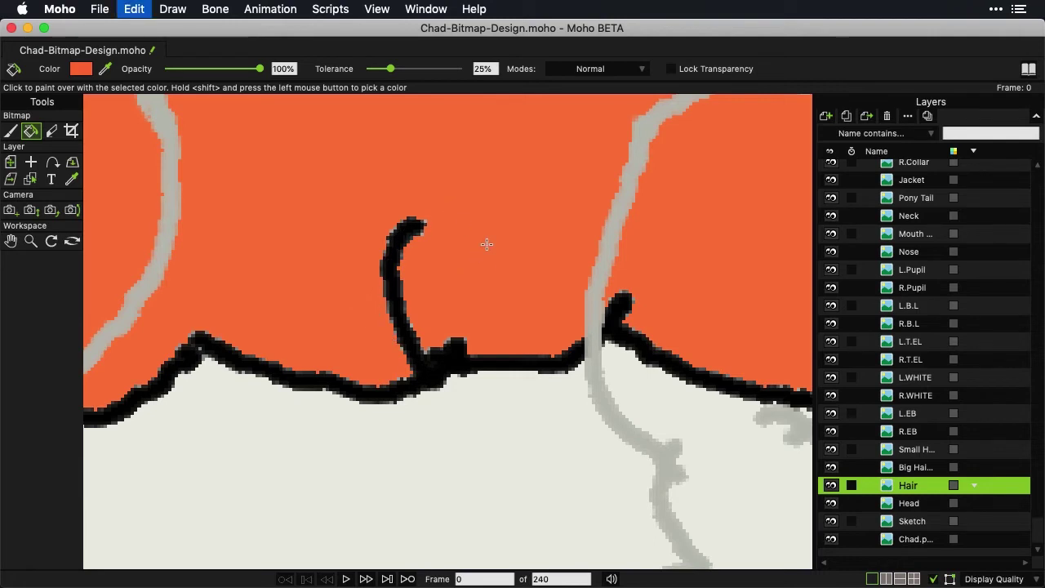
left_click(480, 69)
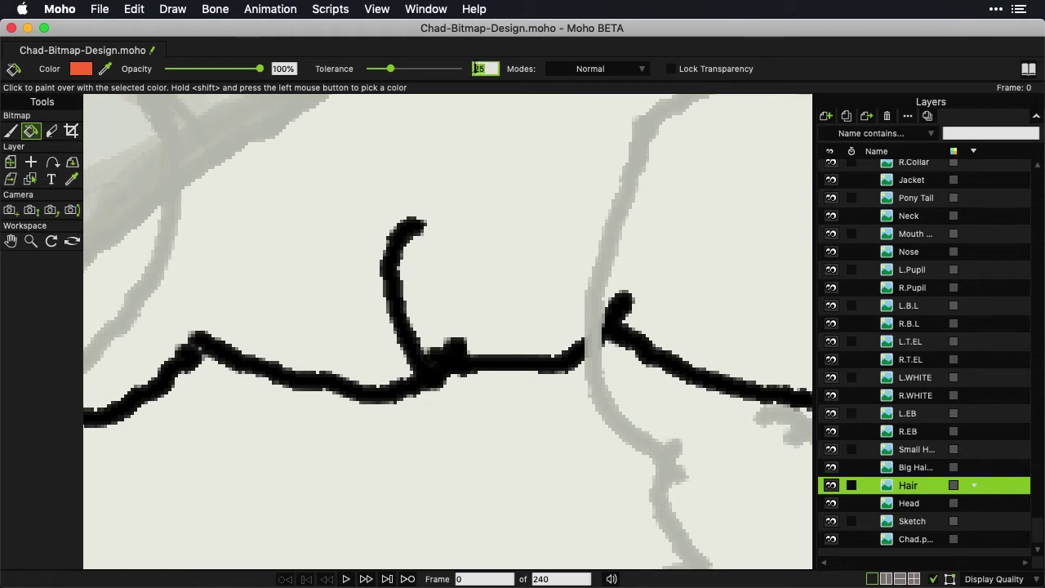
type("50")
left_click(538, 145)
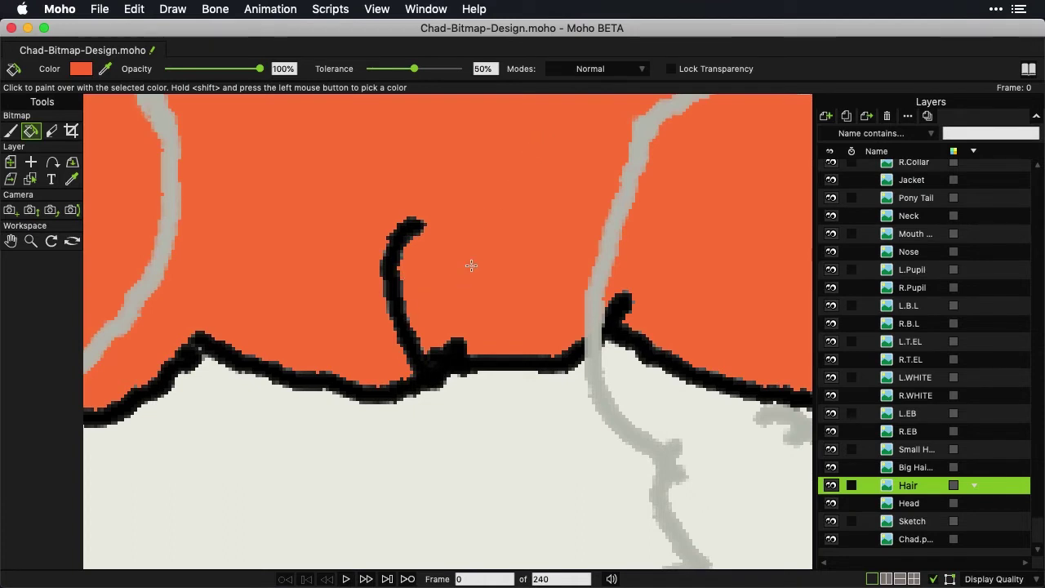
Retry the hair fill at 70% tolerance, then lower Tolerance to about 60%.
key("super+z")
left_click(479, 69)
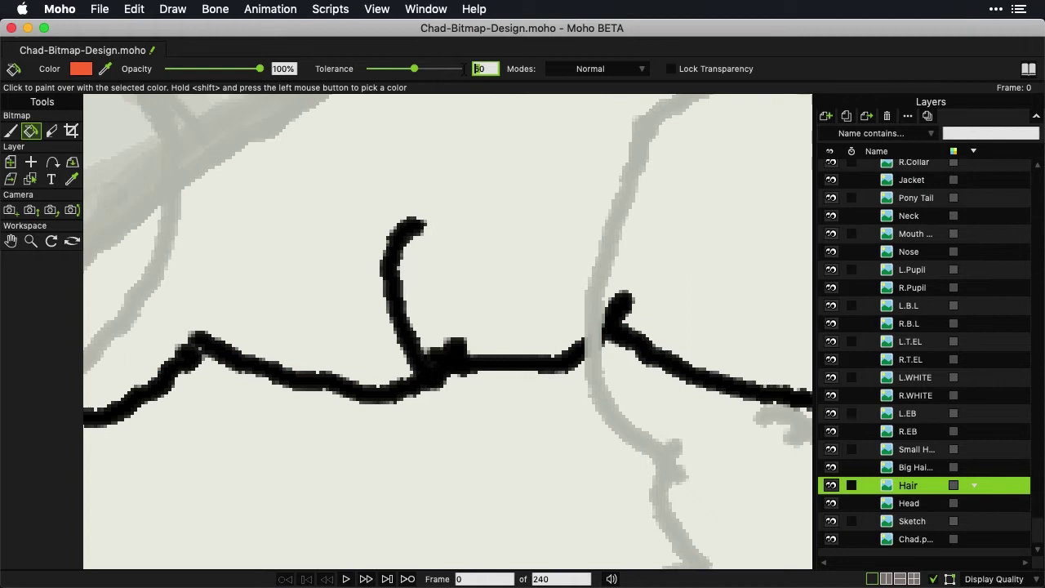
type("70")
key("Return")
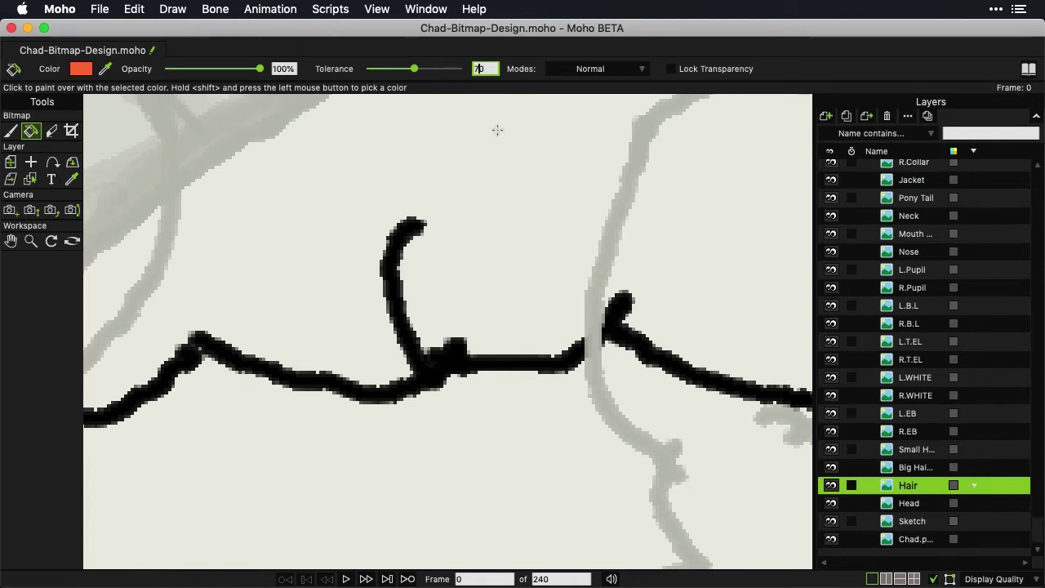
left_click(497, 130)
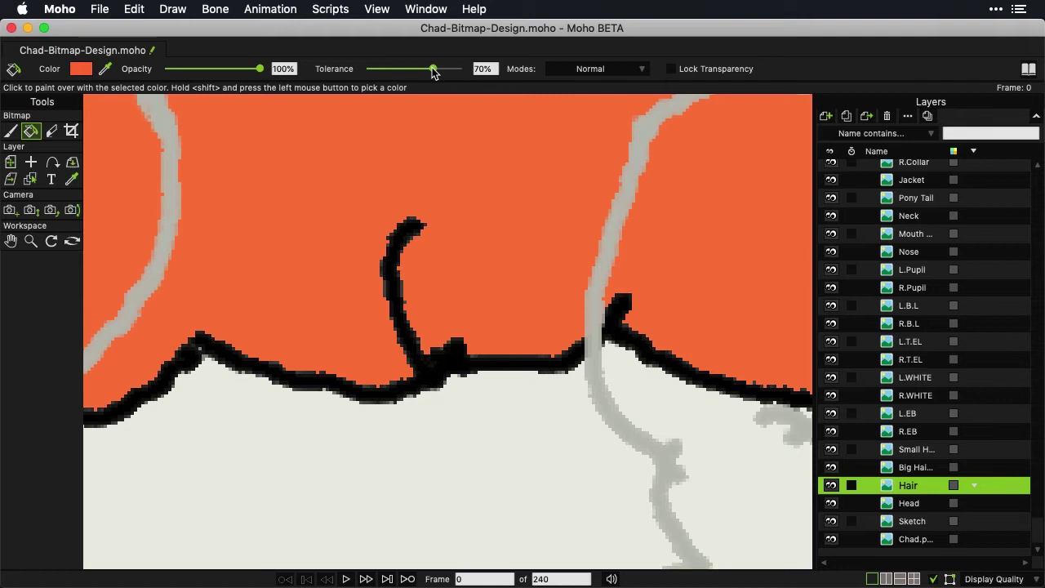
left_click_drag(433, 71, 425, 73)
Zoom the canvas out until the whole head and orange-filled hair are visible.
scroll(753, 221, "down", 5)
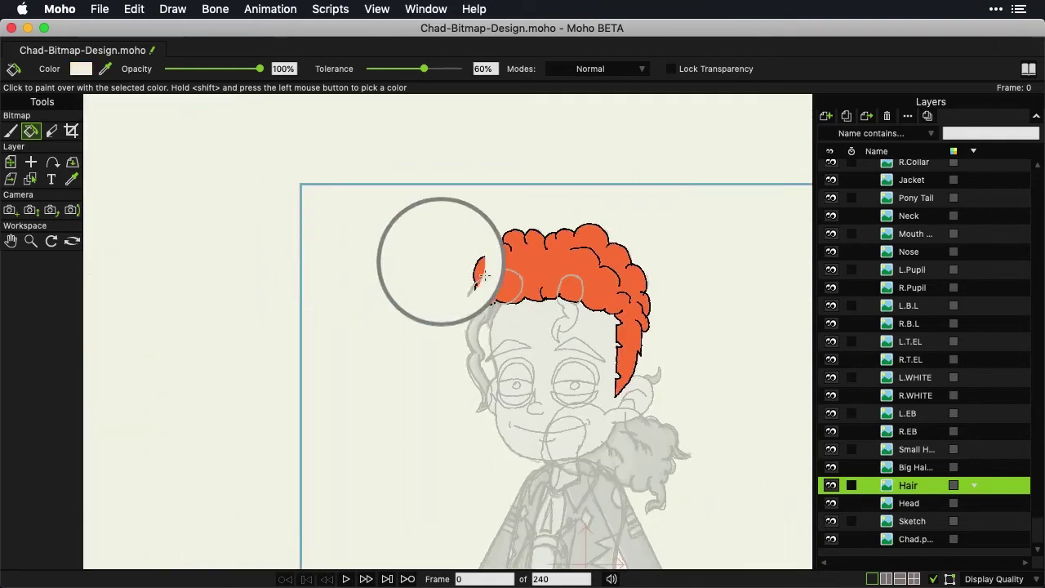
scroll(570, 273, "up", 3)
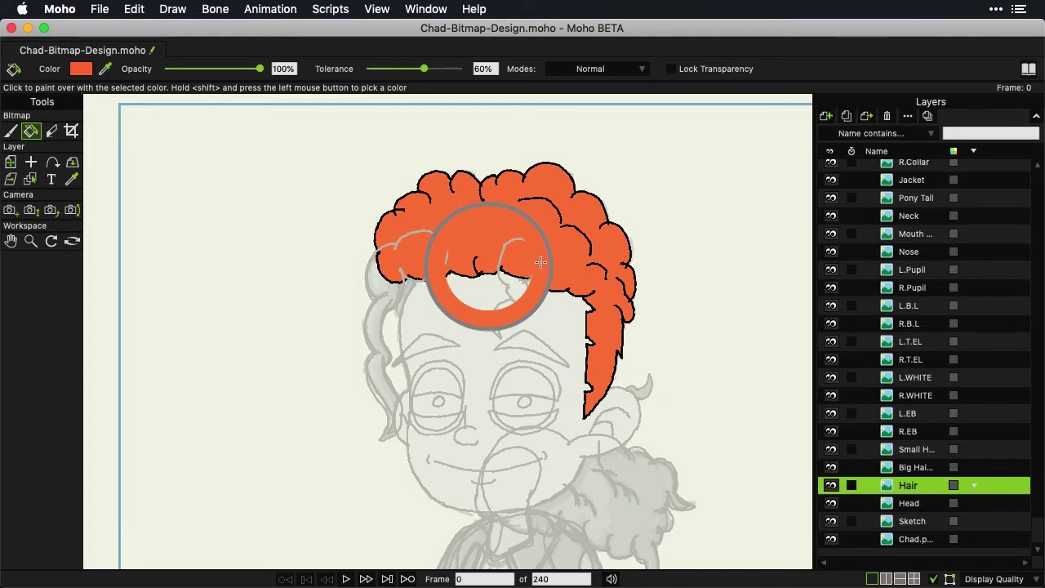
scroll(538, 260, "down", 4)
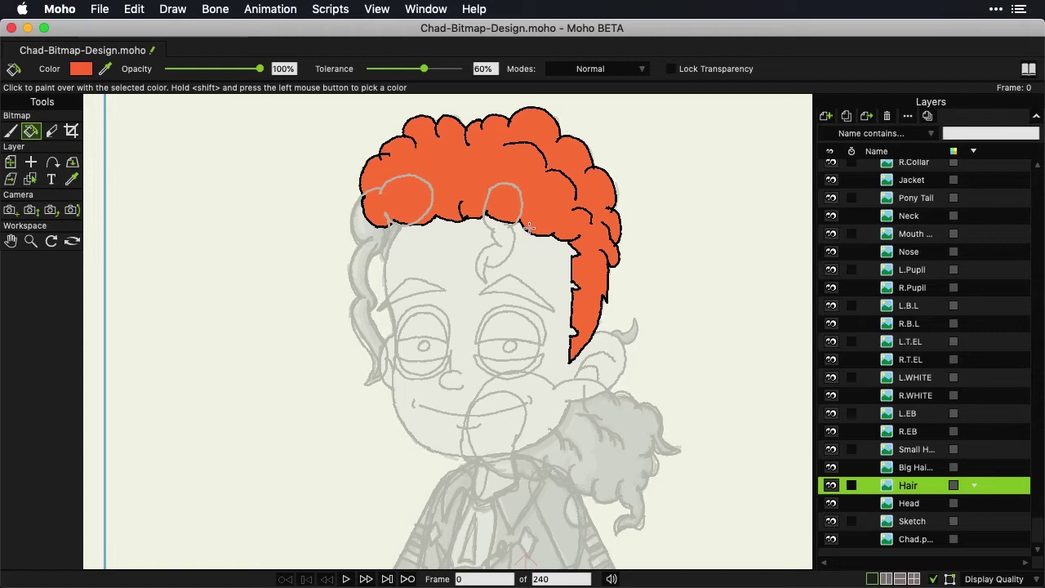
scroll(558, 327, "down", 4)
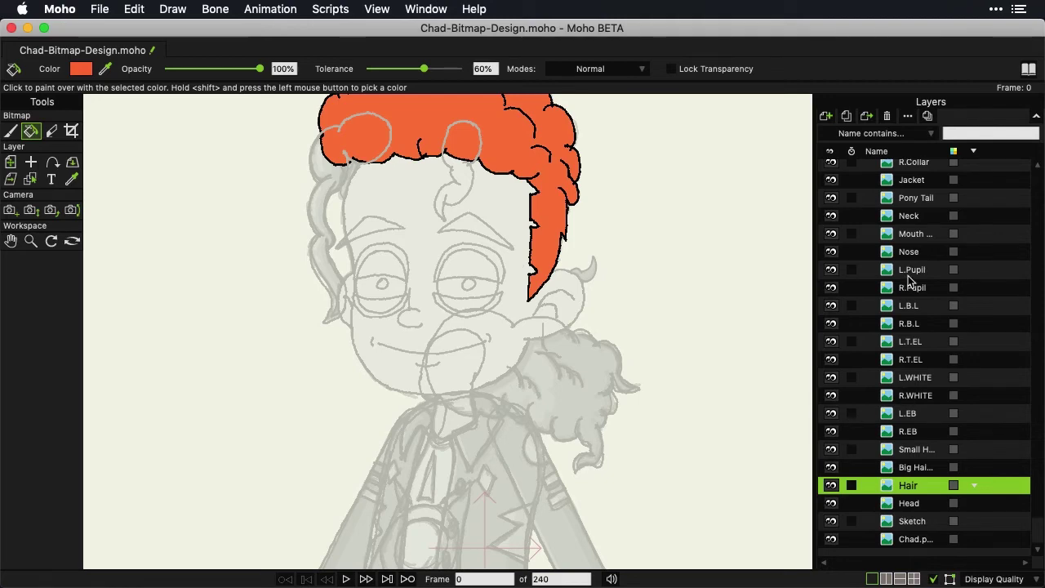
Fill the Pony Tail, Big Hair and Small Hair layers orange, then select the Chad reference layer.
left_click(918, 199)
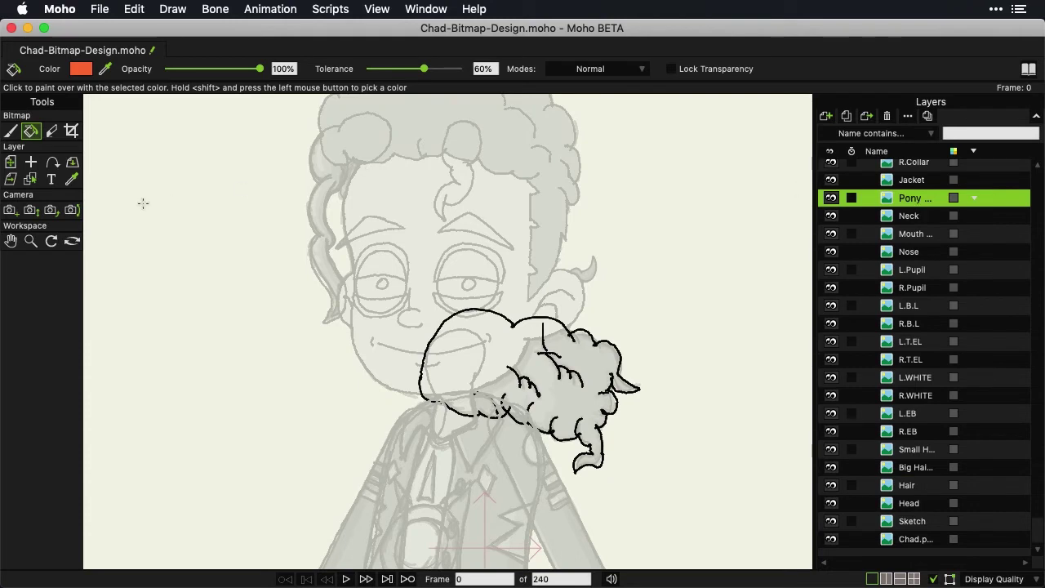
left_click(455, 344)
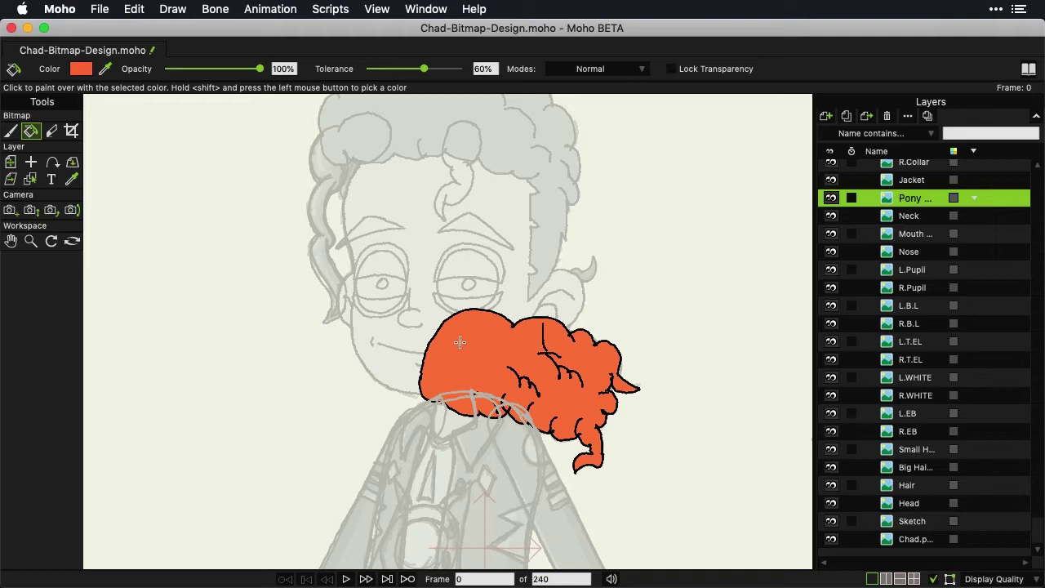
left_click(904, 469)
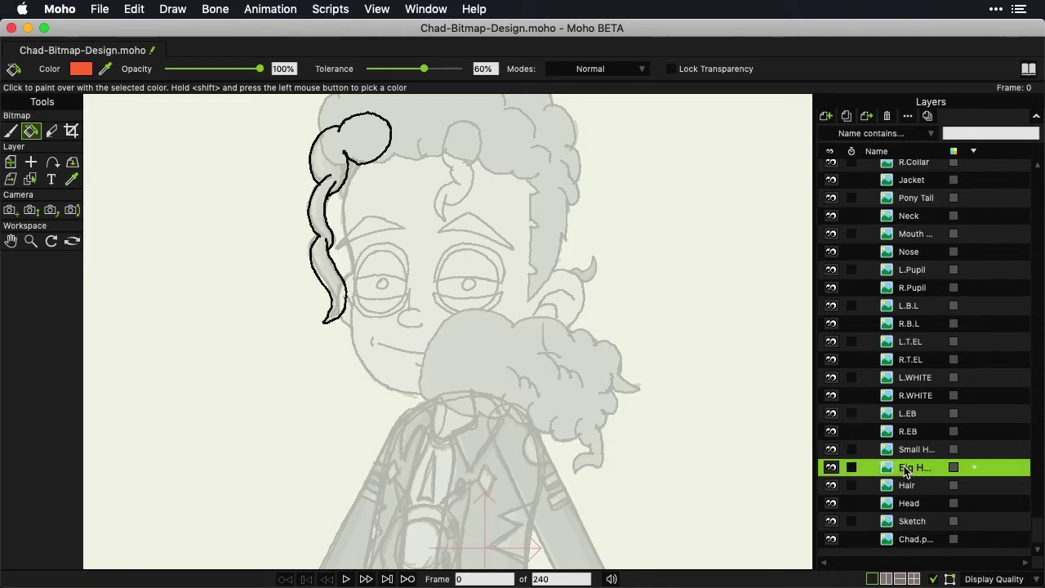
left_click(360, 135)
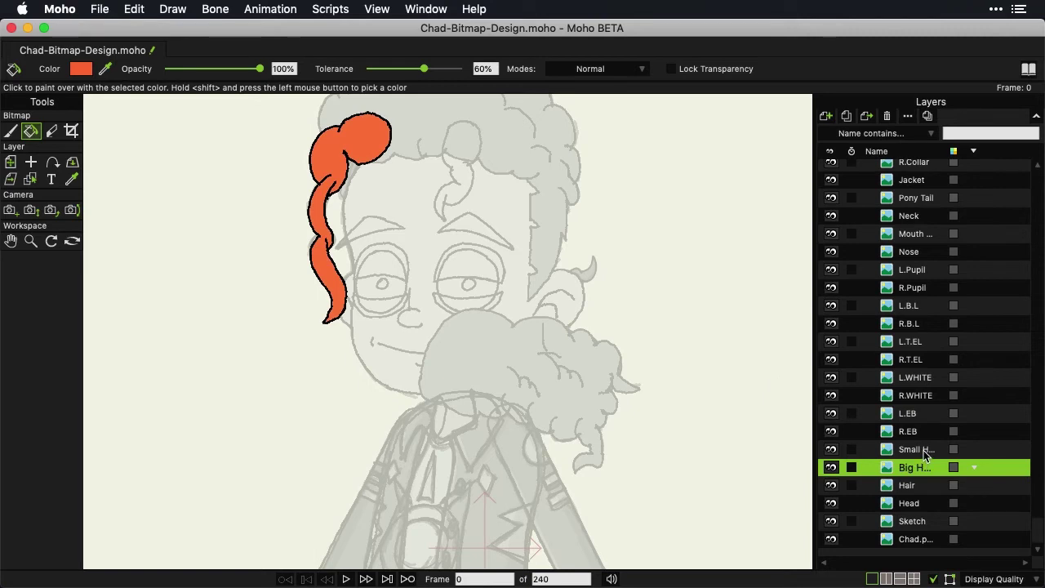
left_click(924, 453)
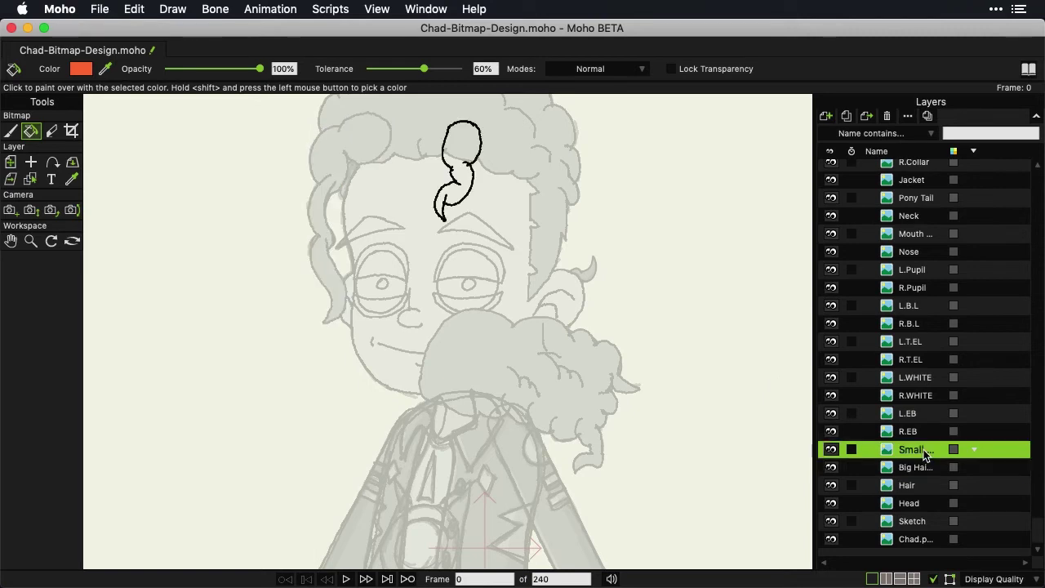
left_click(461, 144)
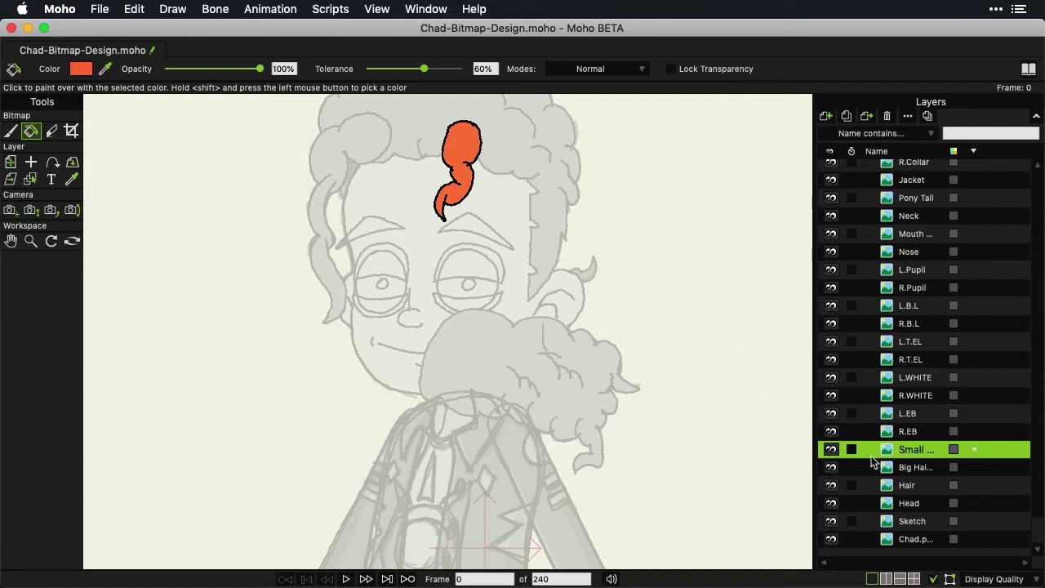
left_click(914, 541)
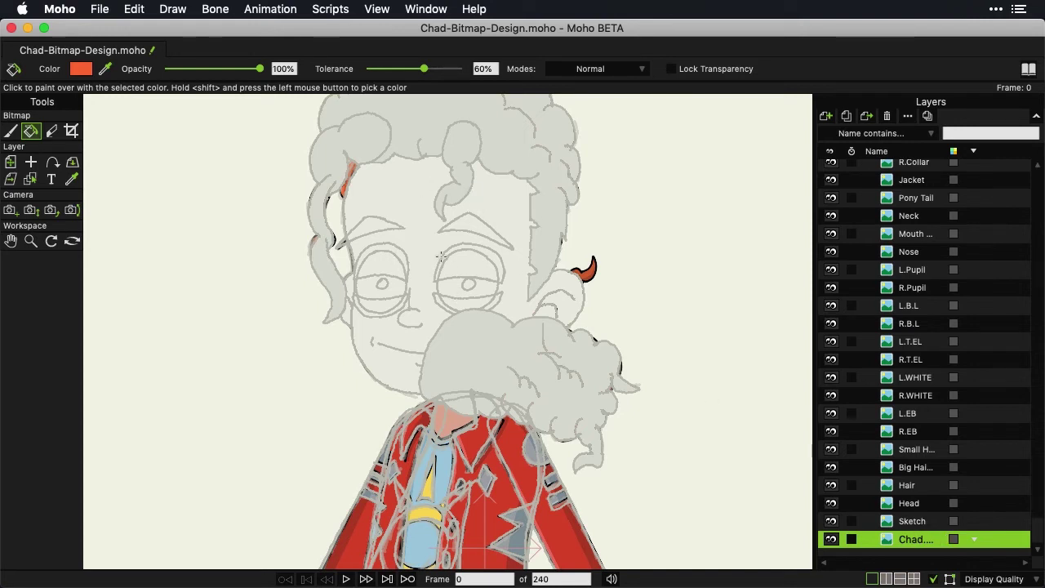
Show only the Chad reference layer and sample the skin, then the eyebrow's red-brown colour.
left_click(831, 541, "alt")
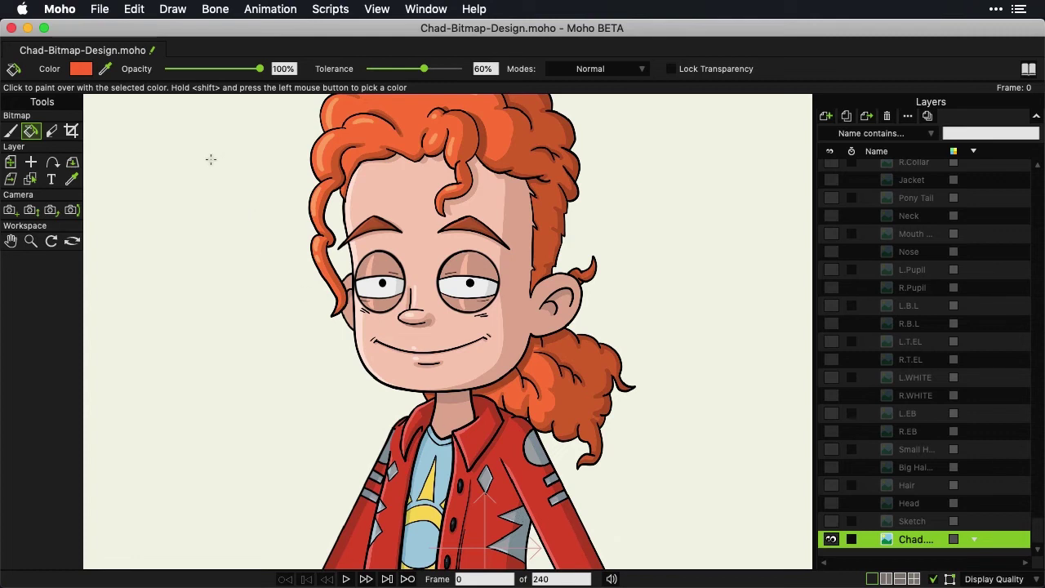
left_click(411, 236, "shift")
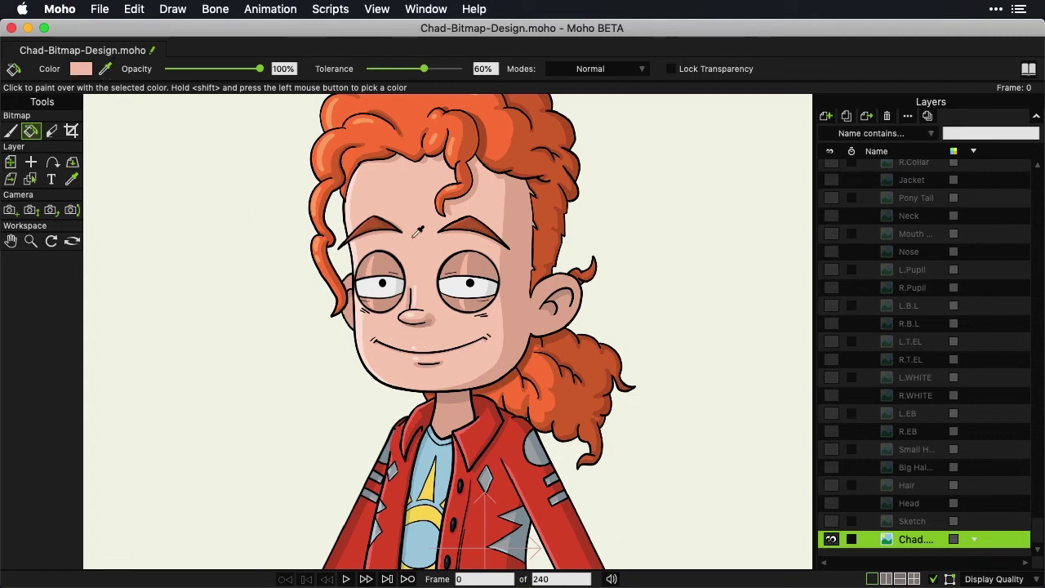
left_click(383, 220, "shift")
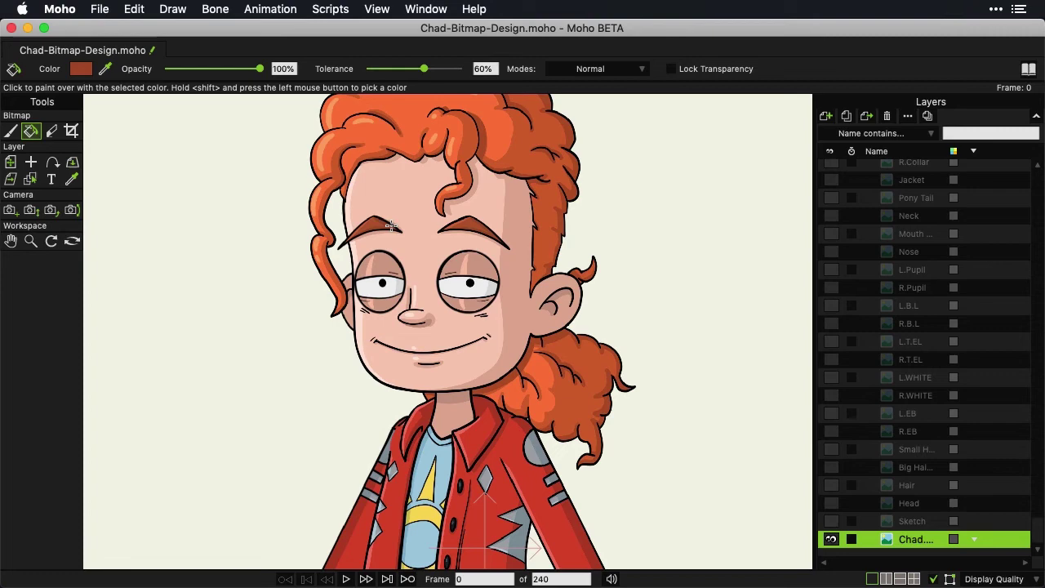
Show the L.EB and R.EB layers and fill the right eyebrow red-brown on R.EB.
left_click(832, 413)
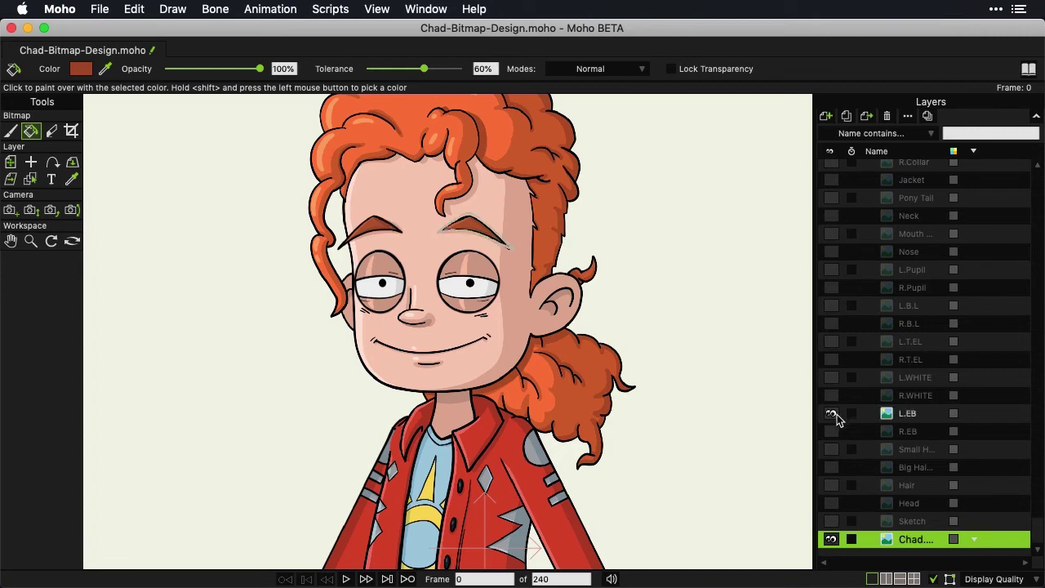
left_click(830, 431)
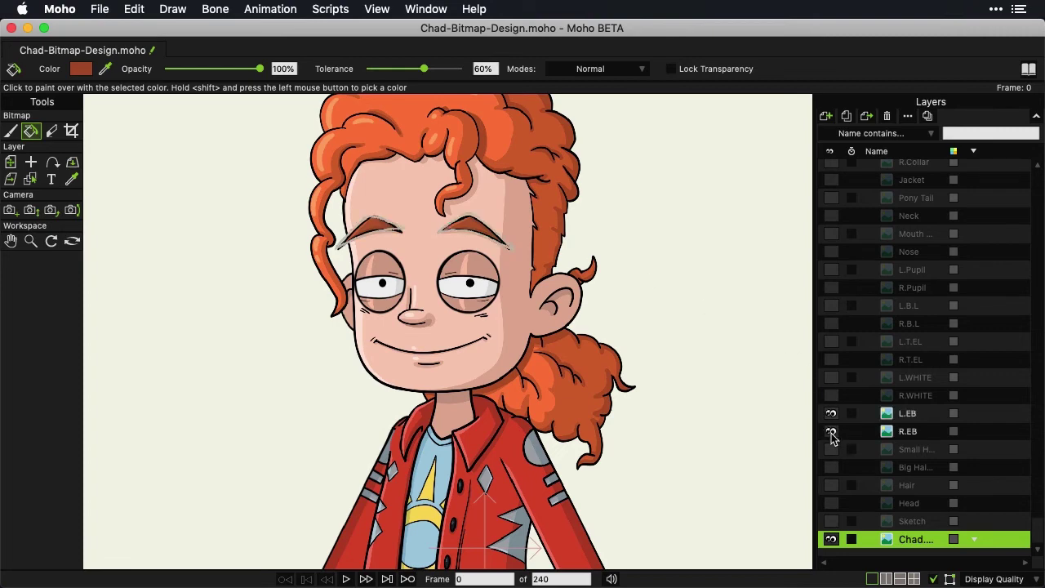
left_click(906, 433)
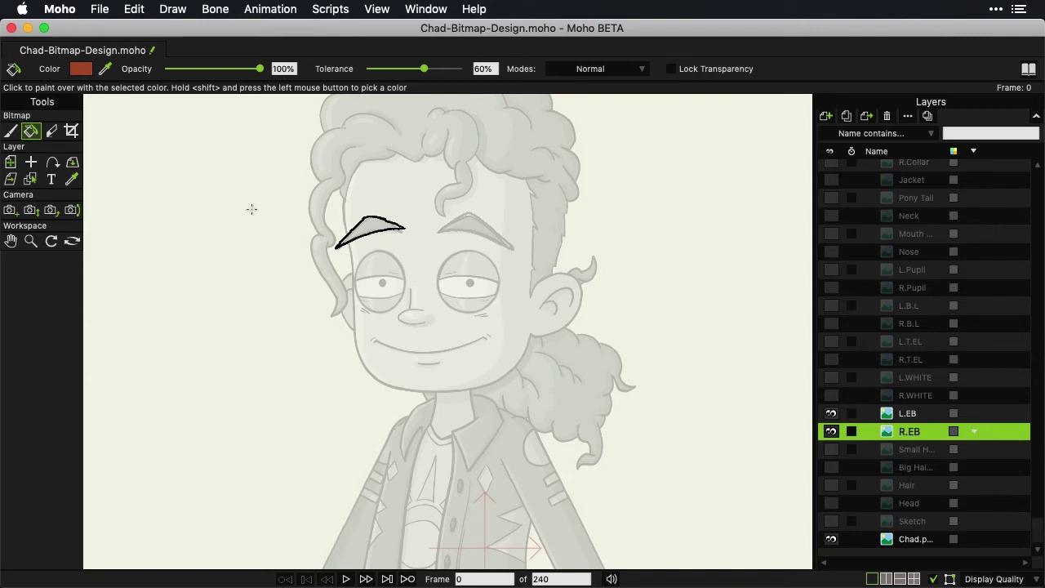
left_click(371, 224)
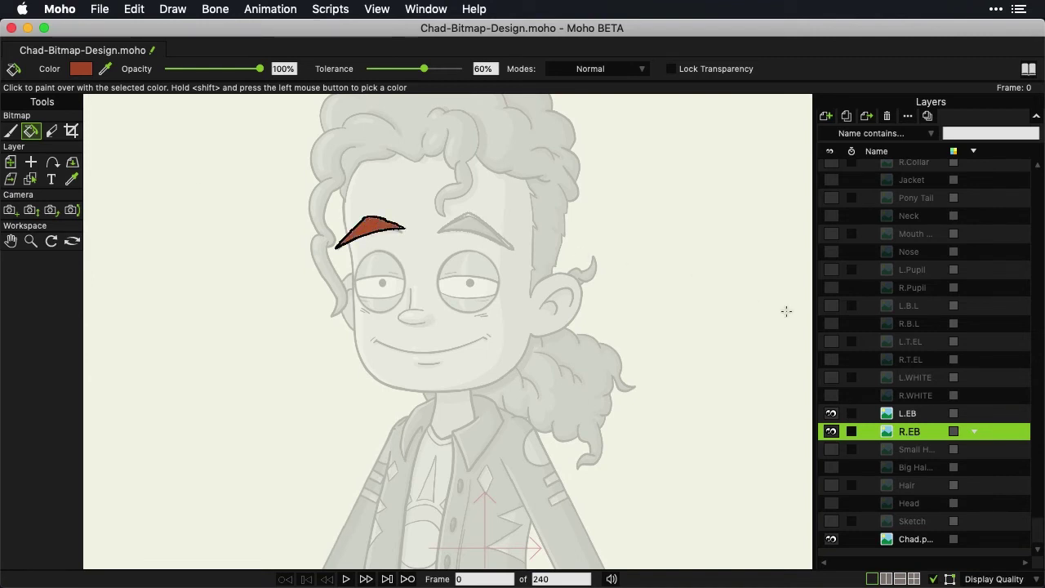
scroll(343, 225, "up", 5)
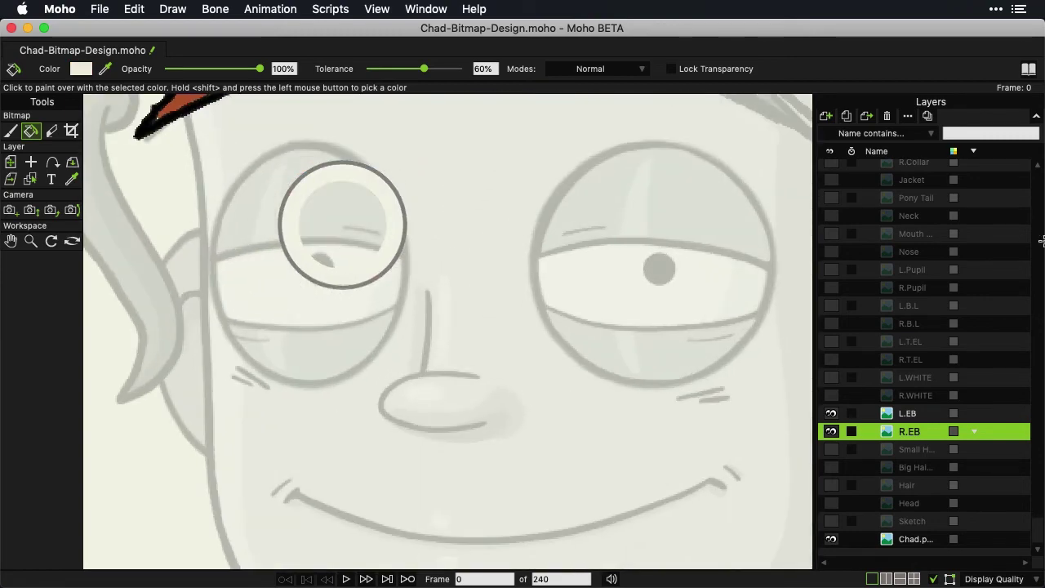
scroll(490, 214, "up", 5)
scroll(491, 214, "left", 5)
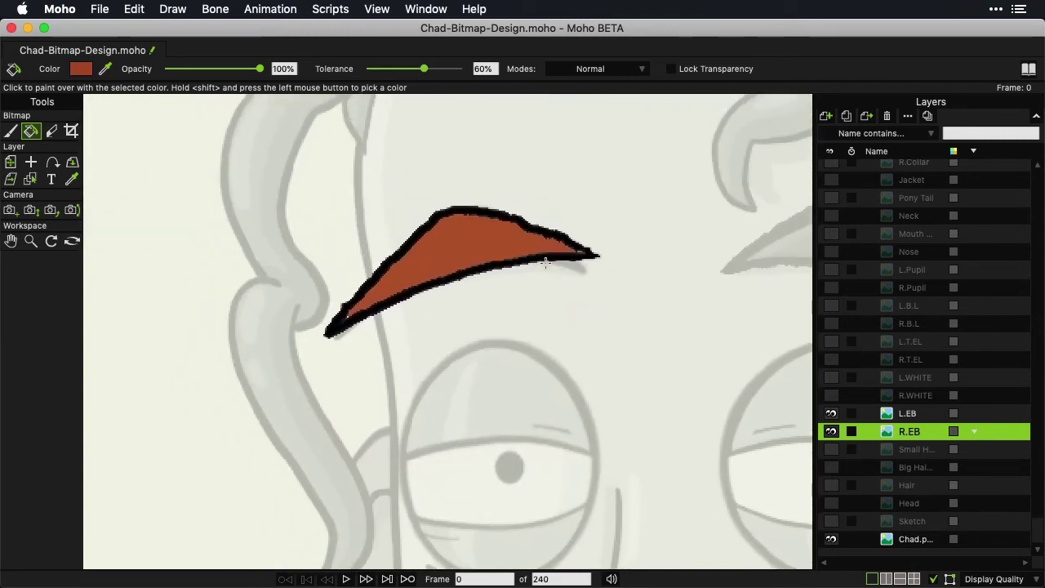
Refill the right eyebrow at 70%, then 80% fill tolerance.
key("super+z")
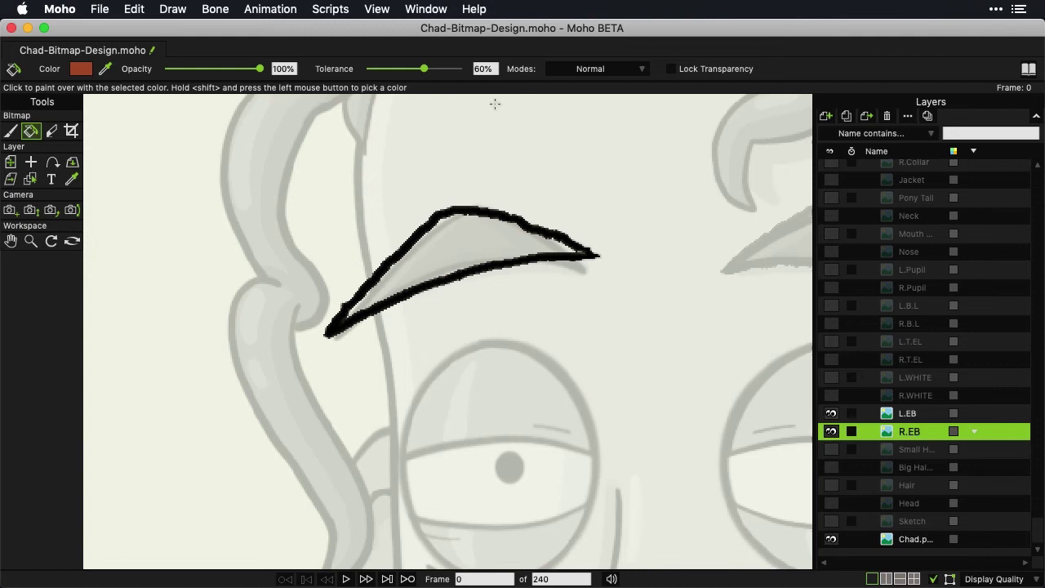
left_click(480, 69)
type("70")
left_click(509, 236)
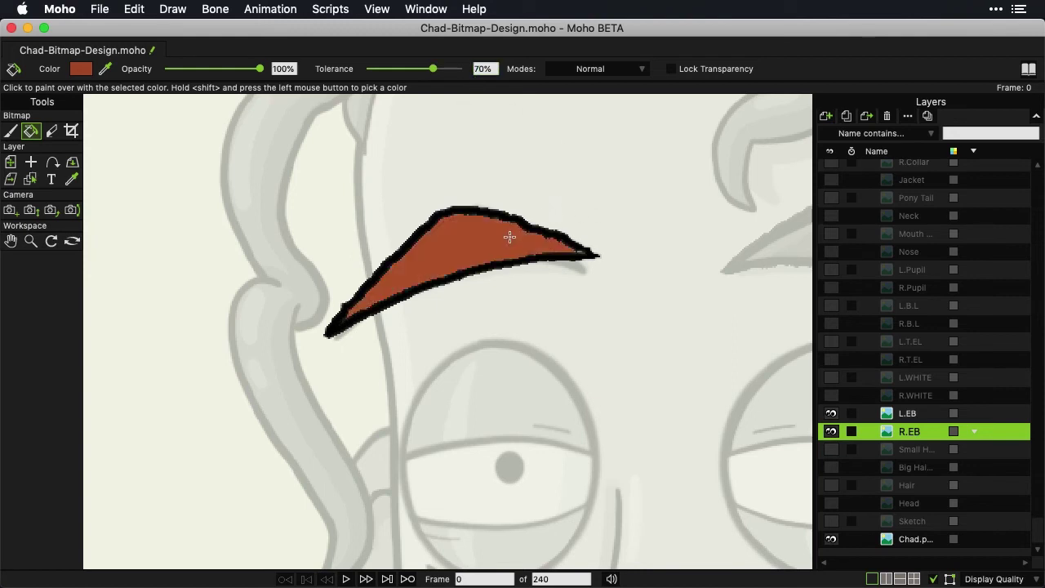
key("super+z")
left_click(480, 68)
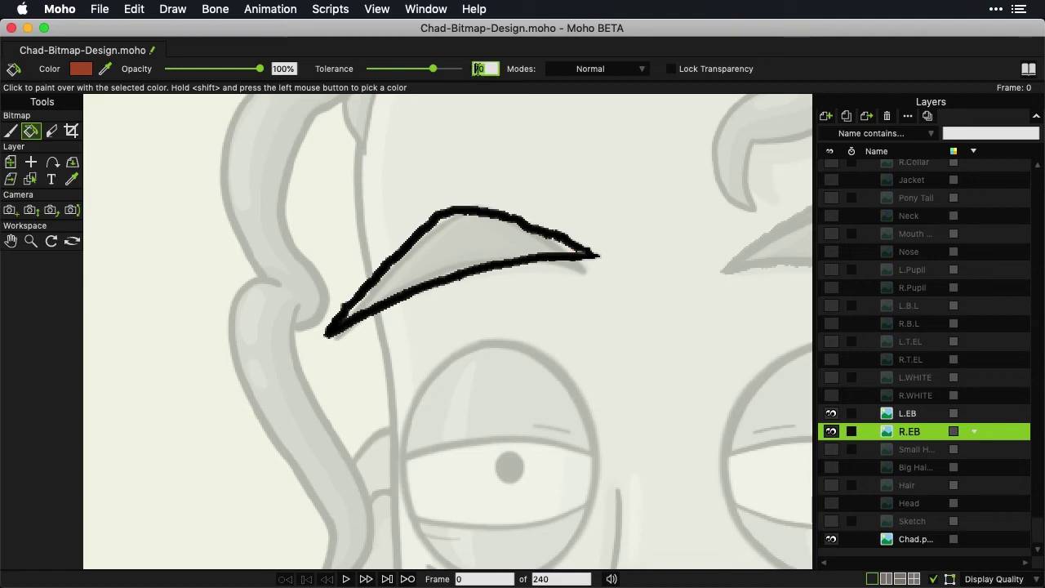
type("80")
left_click(486, 231)
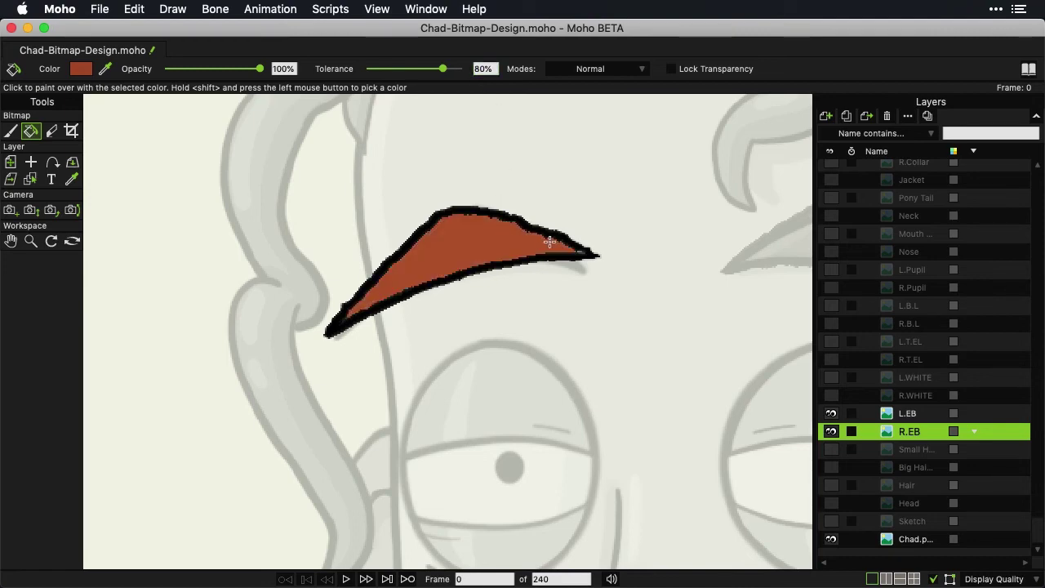
Paint red-brown into the right eyebrow's tip with a 2 px brush.
left_click(10, 132)
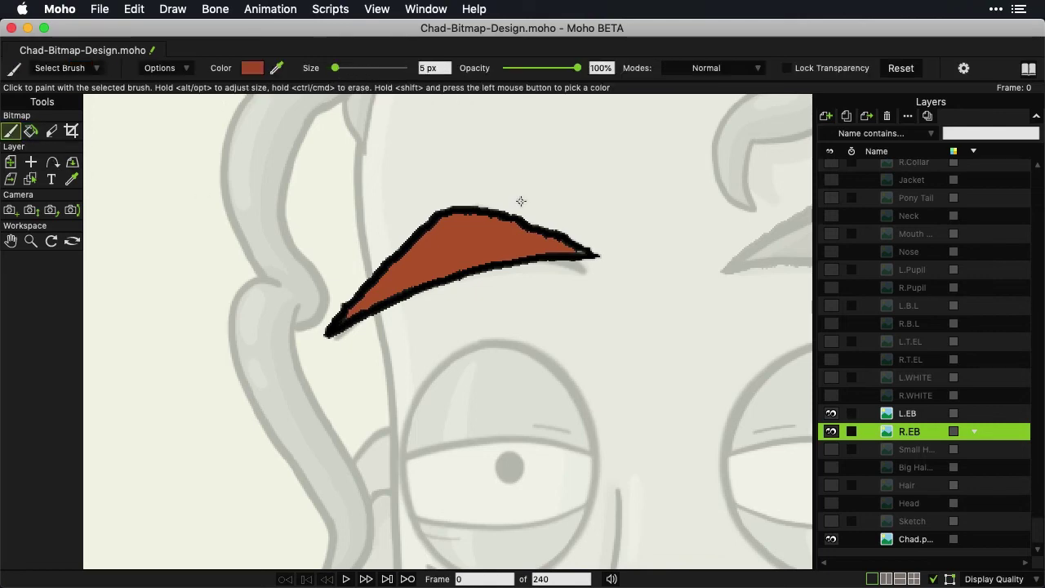
left_click_drag(335, 67, 332, 67)
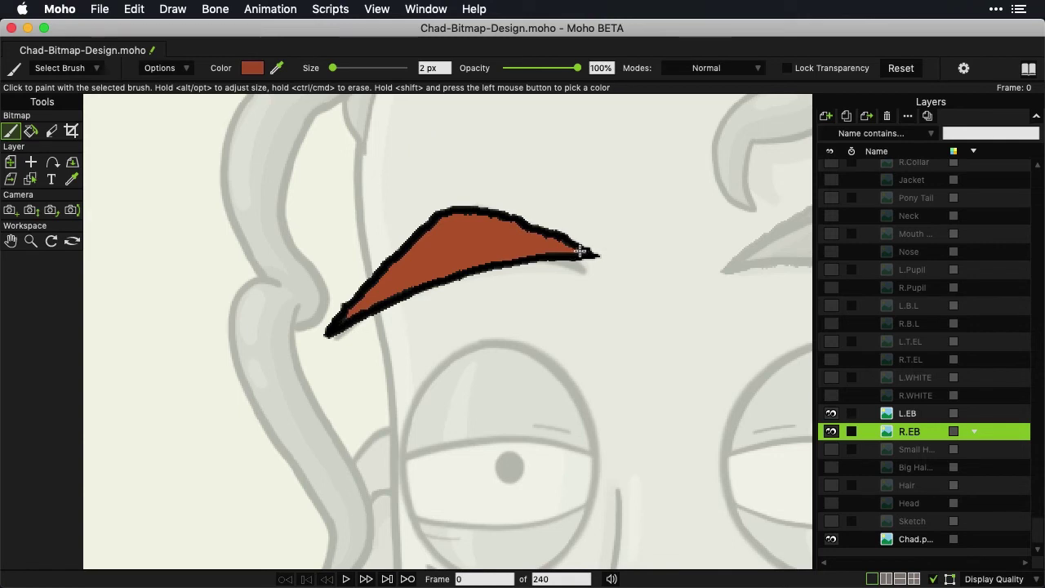
mouse_move(578, 252)
left_mouse_down()
mouse_move(589, 255)
mouse_move(577, 247)
left_mouse_up()
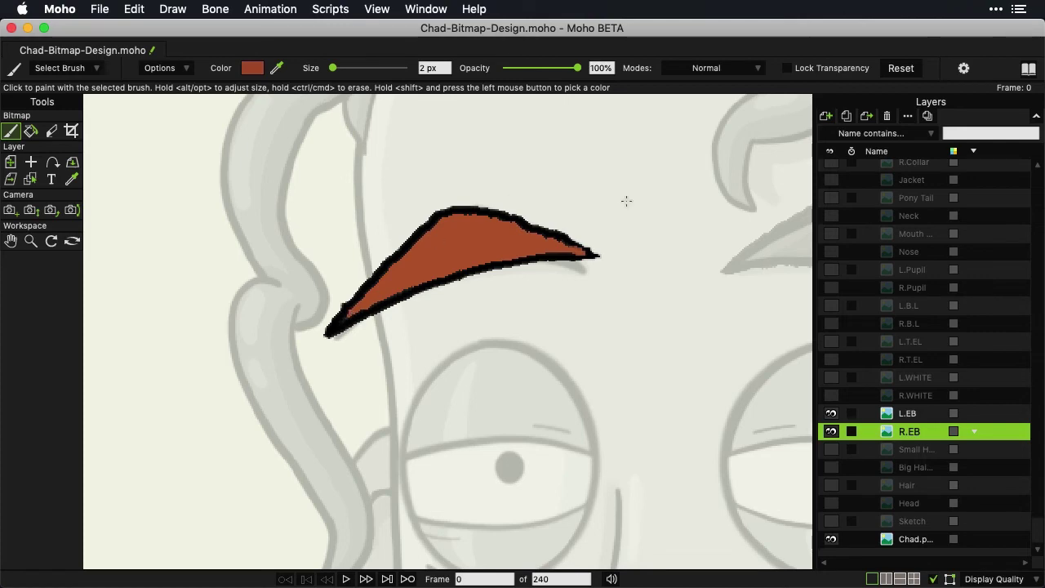
scroll(674, 205, "down", 3)
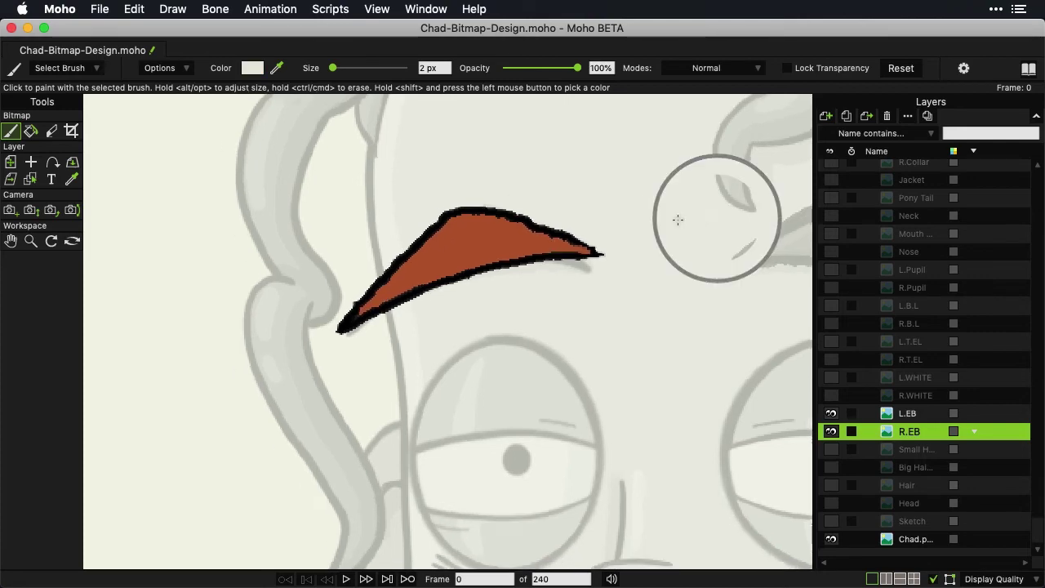
left_click(677, 220, "shift")
scroll(572, 237, "right", 3)
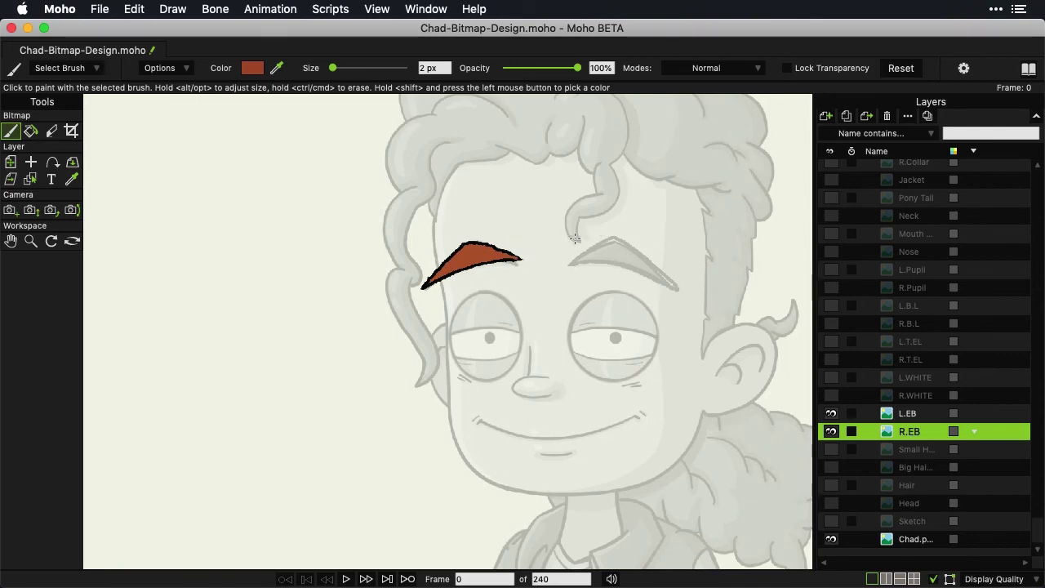
scroll(545, 235, "up", 6)
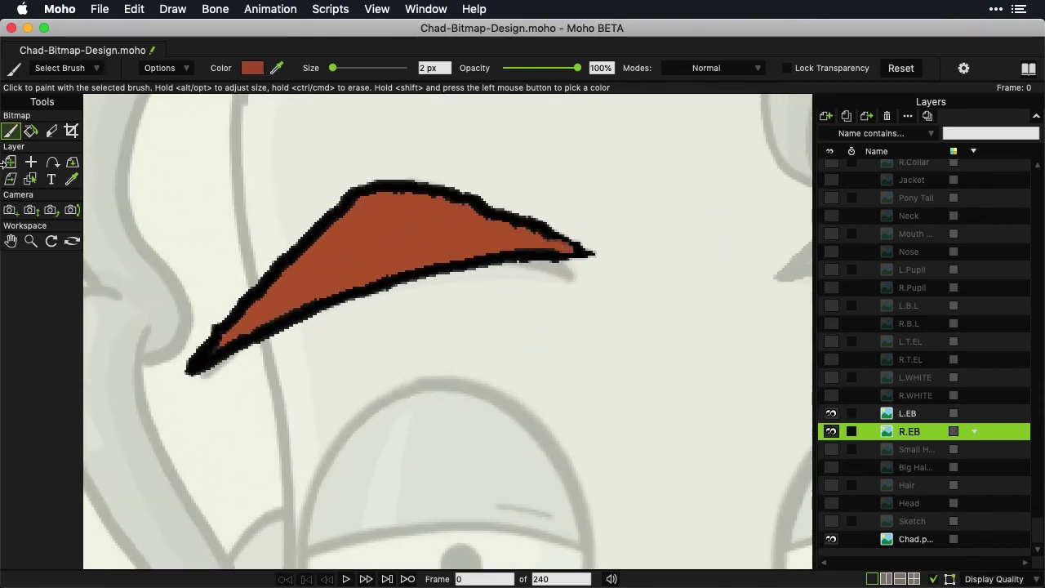
Set the colour to black and erase the eyebrow outline's tip slightly shorter.
left_click(251, 69)
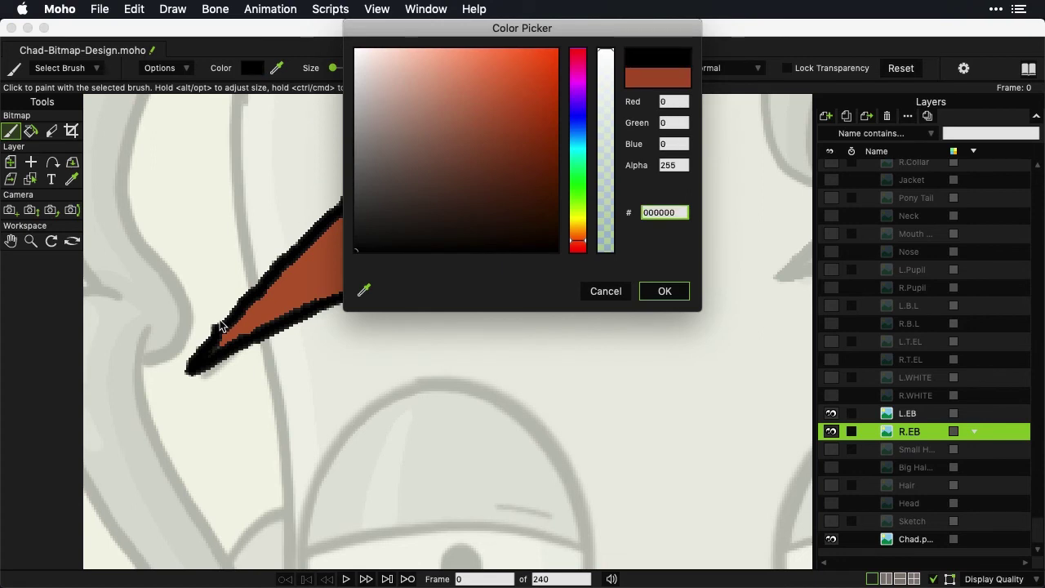
left_click(664, 290)
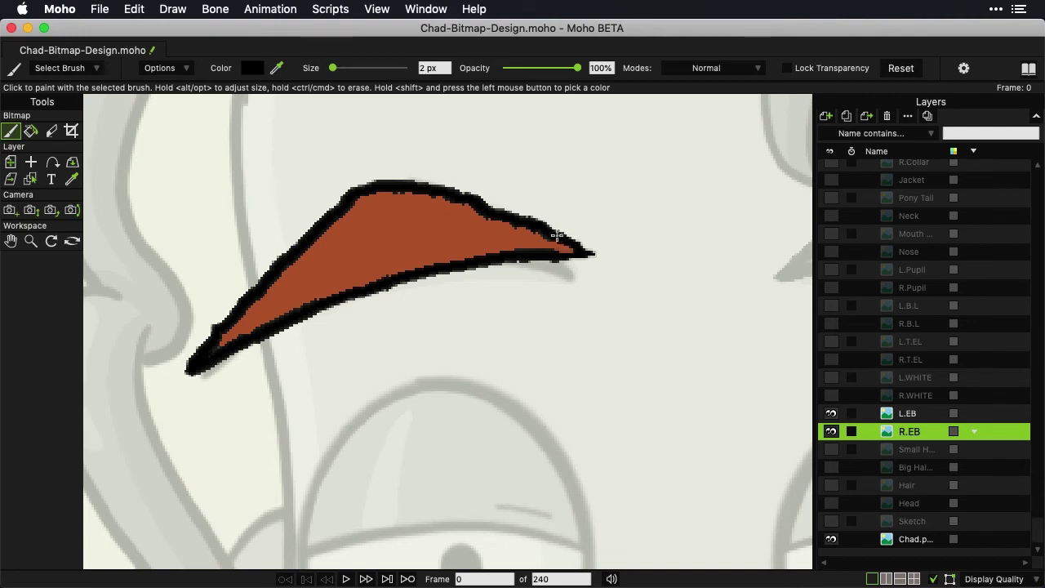
left_click(51, 130)
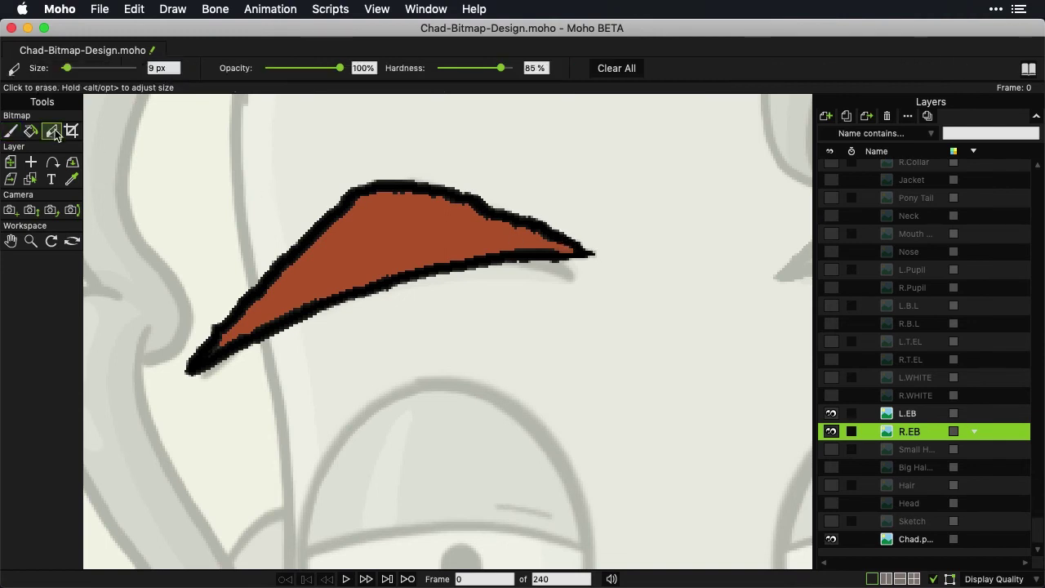
mouse_move(599, 252)
left_mouse_down()
mouse_move(589, 253)
mouse_move(602, 251)
left_mouse_up()
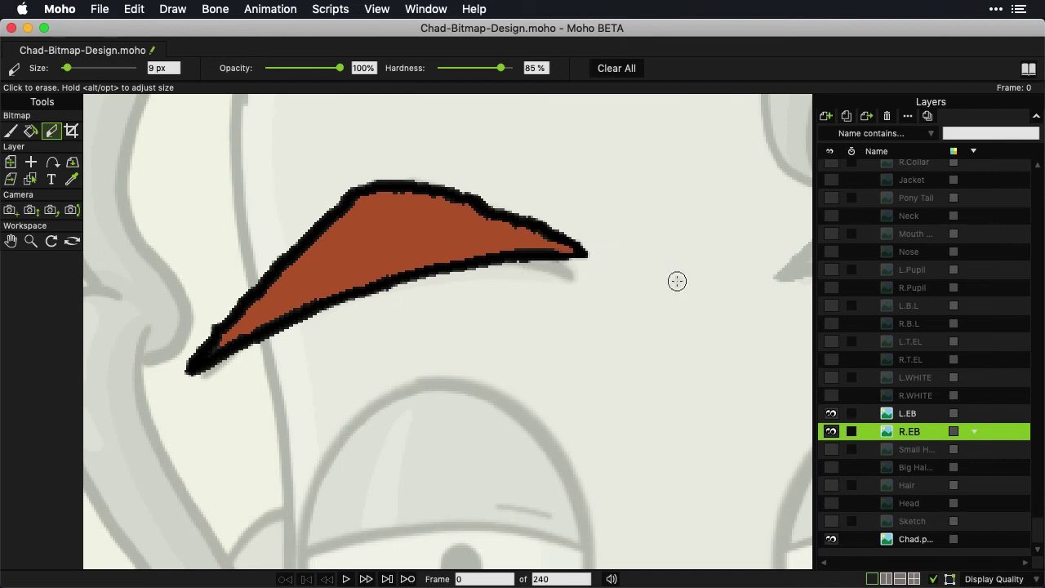
scroll(653, 271, "down", 5)
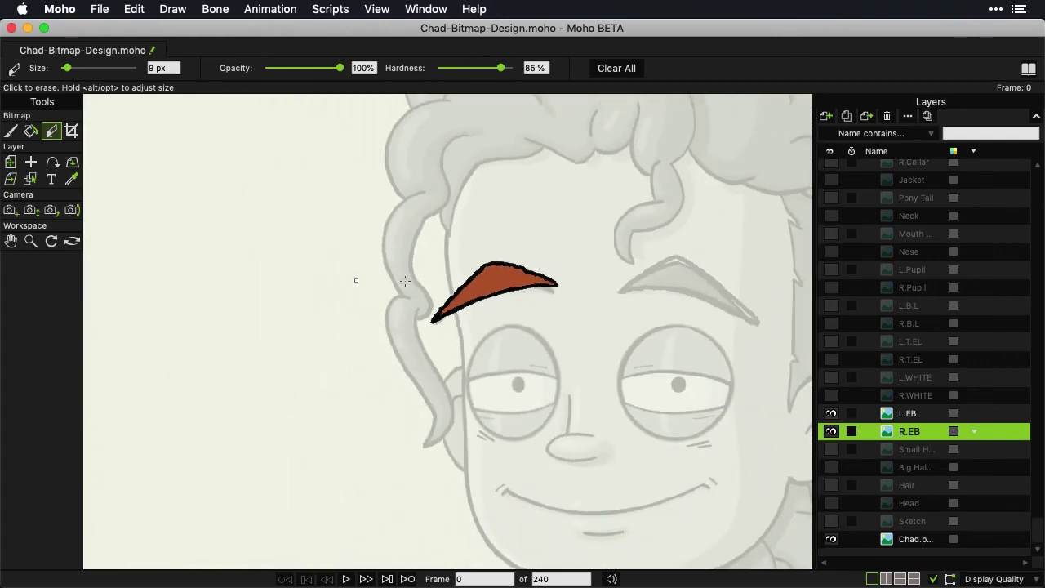
scroll(359, 281, "right", 4)
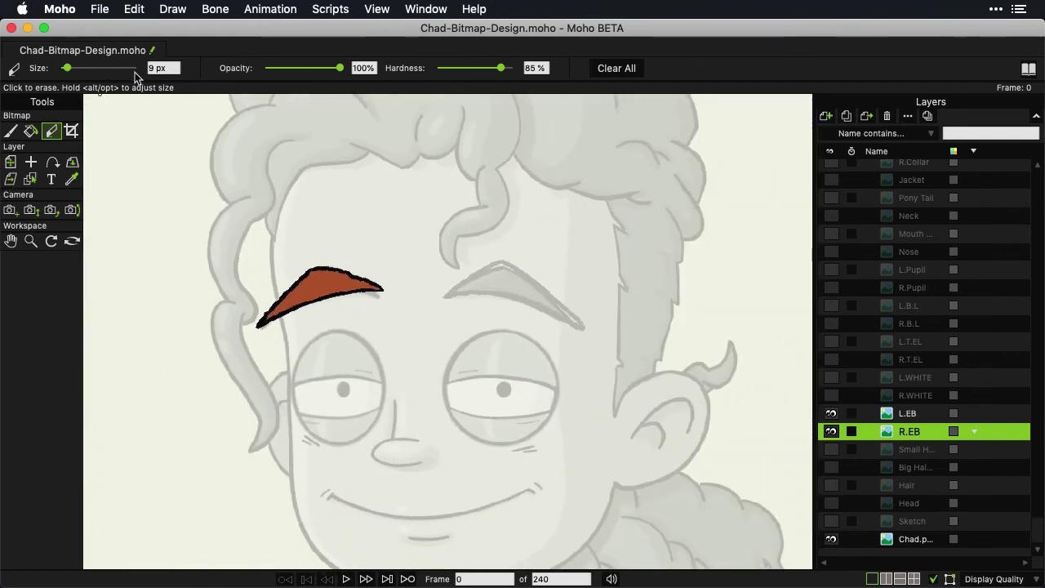
Sample the right eyebrow's red-brown and fill the left eyebrow on the L.EB layer.
left_click(30, 131)
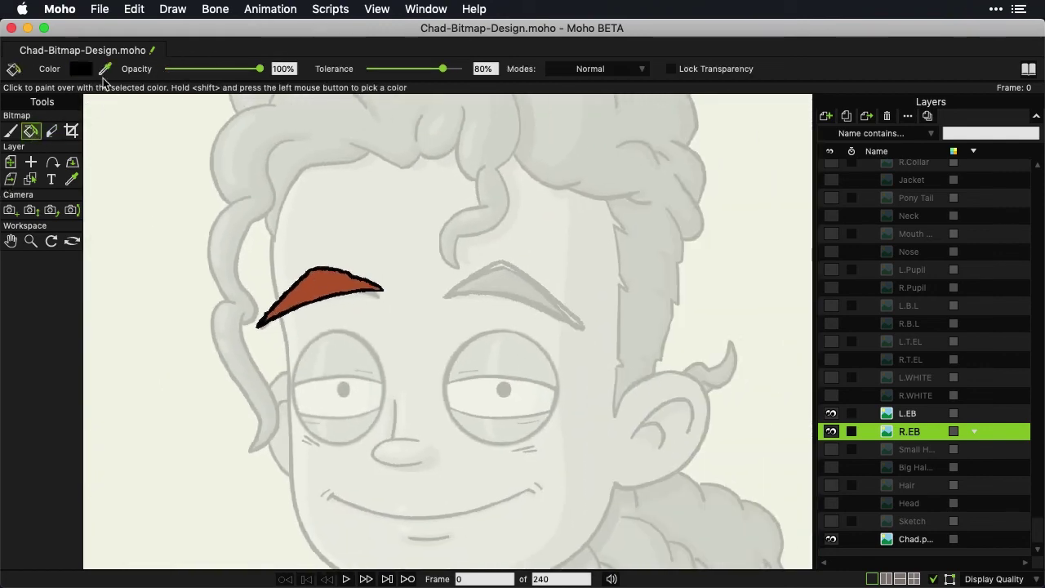
left_click(324, 274, "shift")
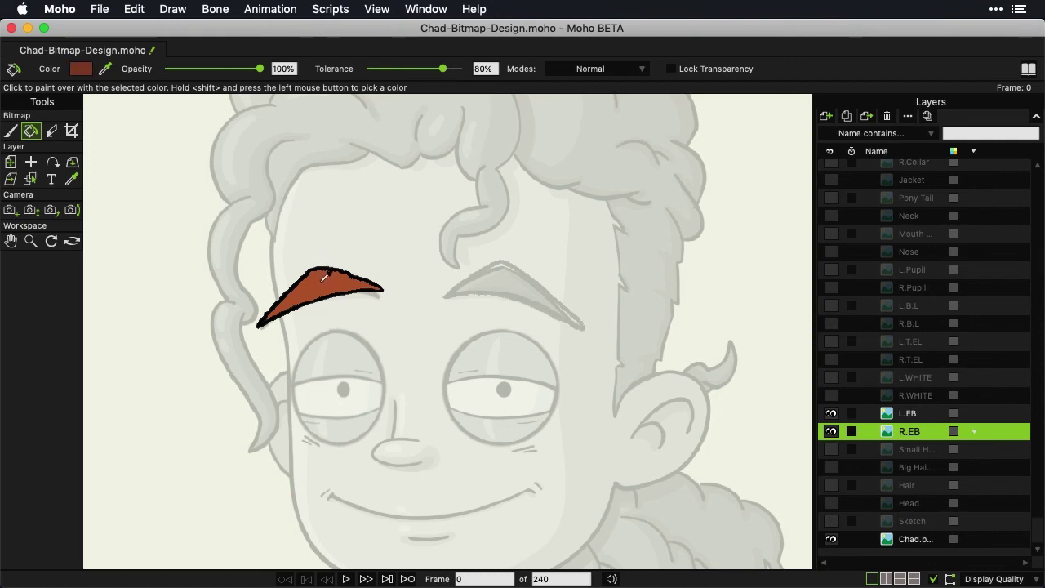
left_click(901, 418)
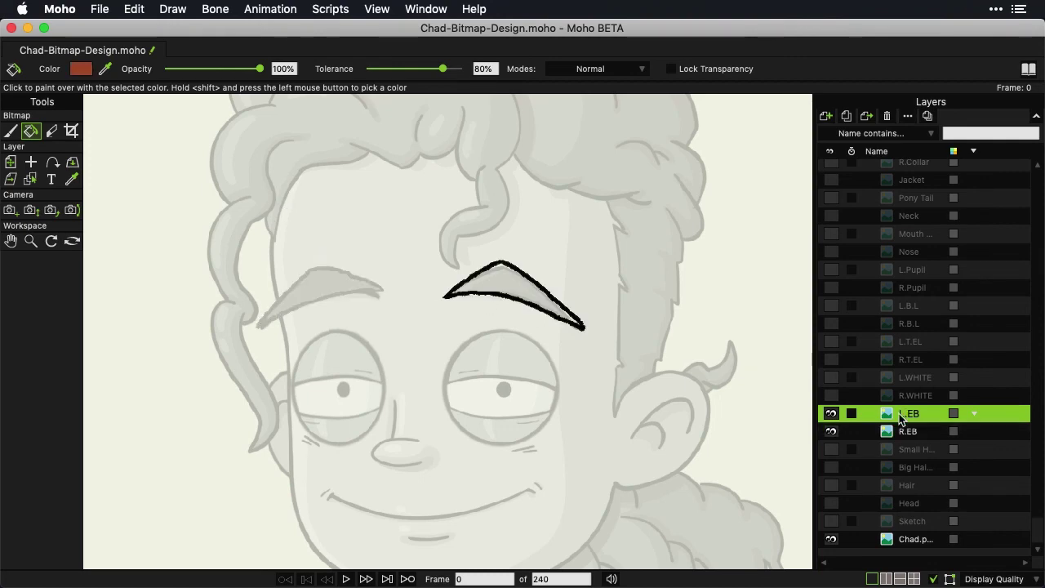
left_click(503, 284)
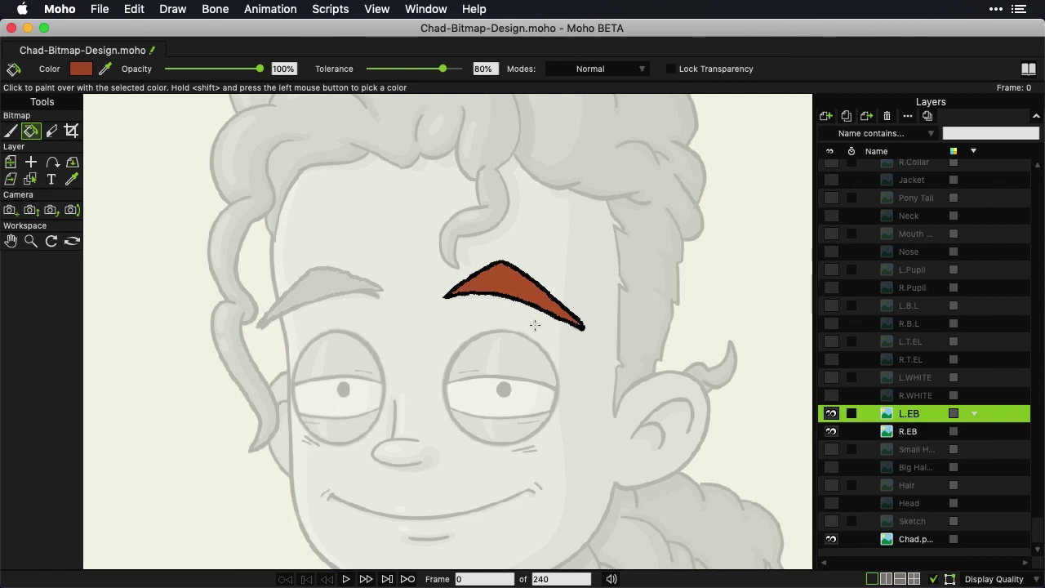
scroll(534, 325, "up", 3)
scroll(490, 319, "up", 4)
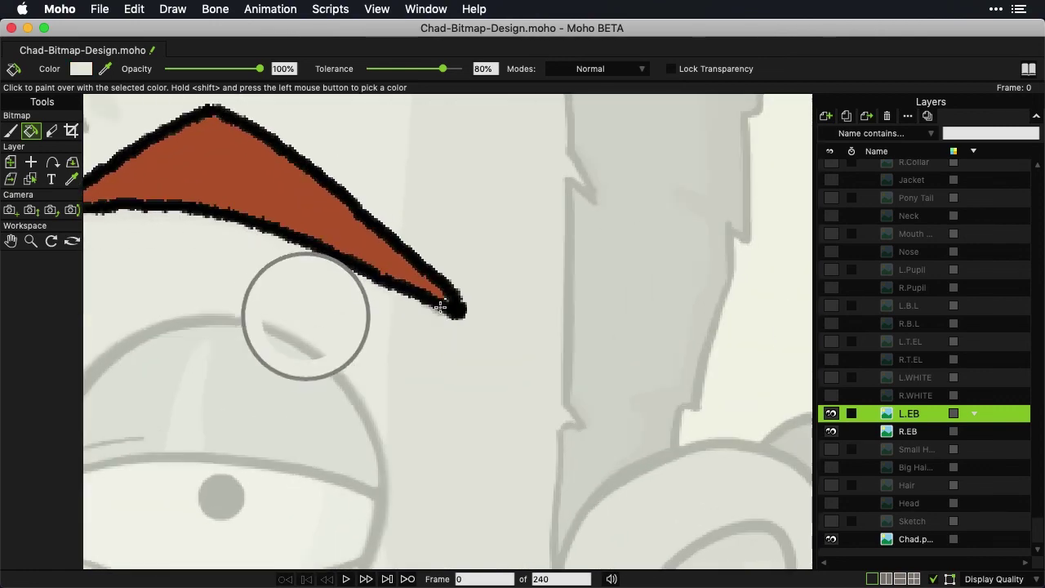
scroll(440, 305, "up", 2)
Brush red-brown into the left eyebrow's narrow outer tip.
left_click(12, 132)
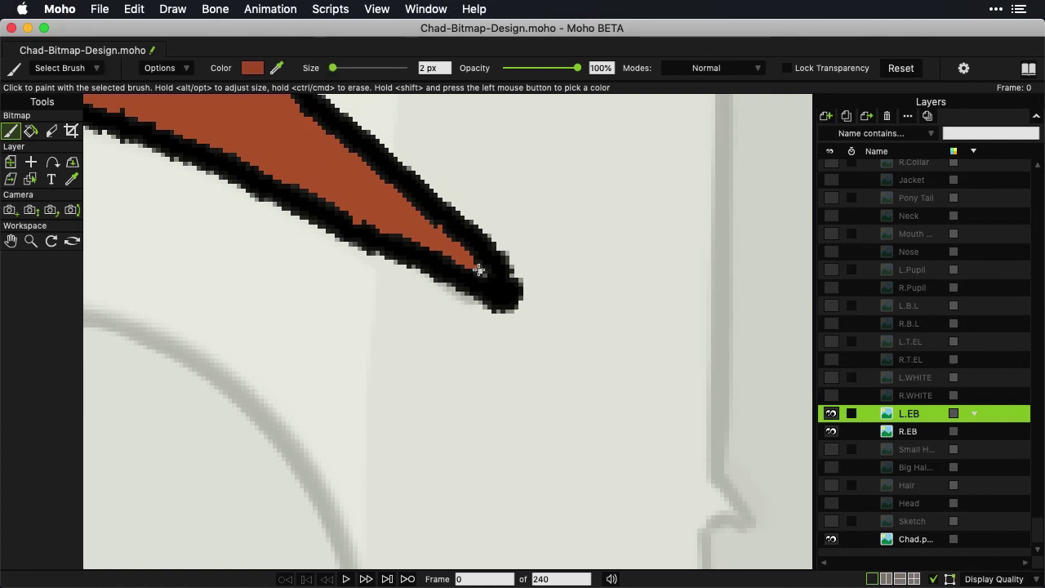
left_click_drag(479, 269, 492, 280)
scroll(563, 277, "down", 5)
left_click(513, 266, "shift")
scroll(457, 266, "down", 2)
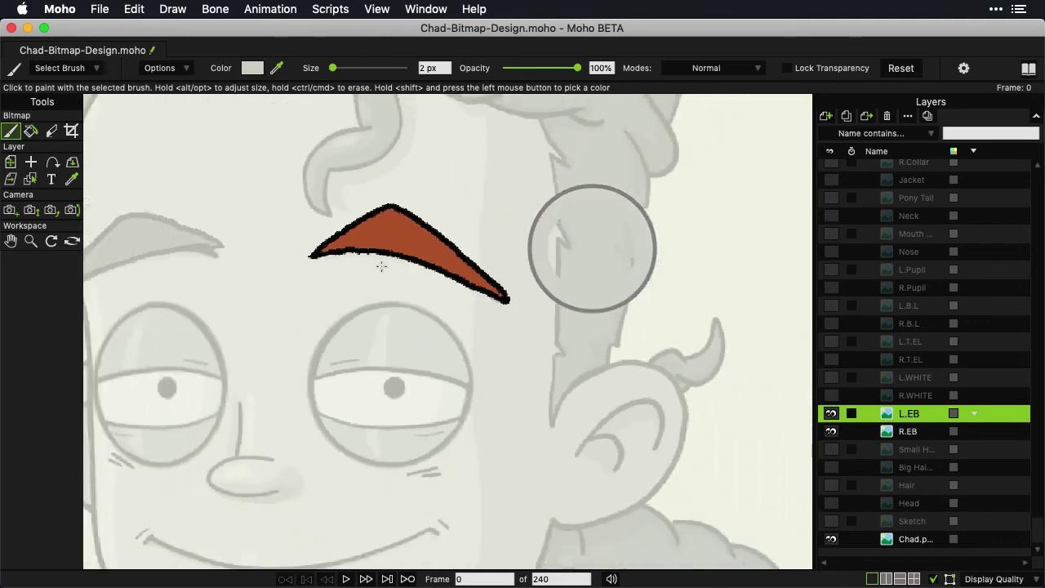
scroll(508, 263, "down", 3)
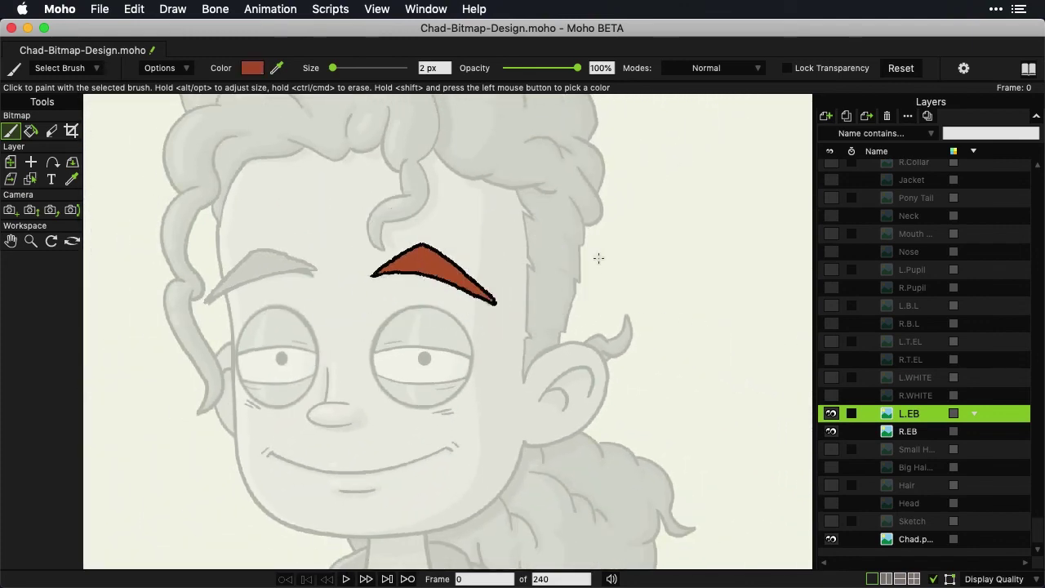